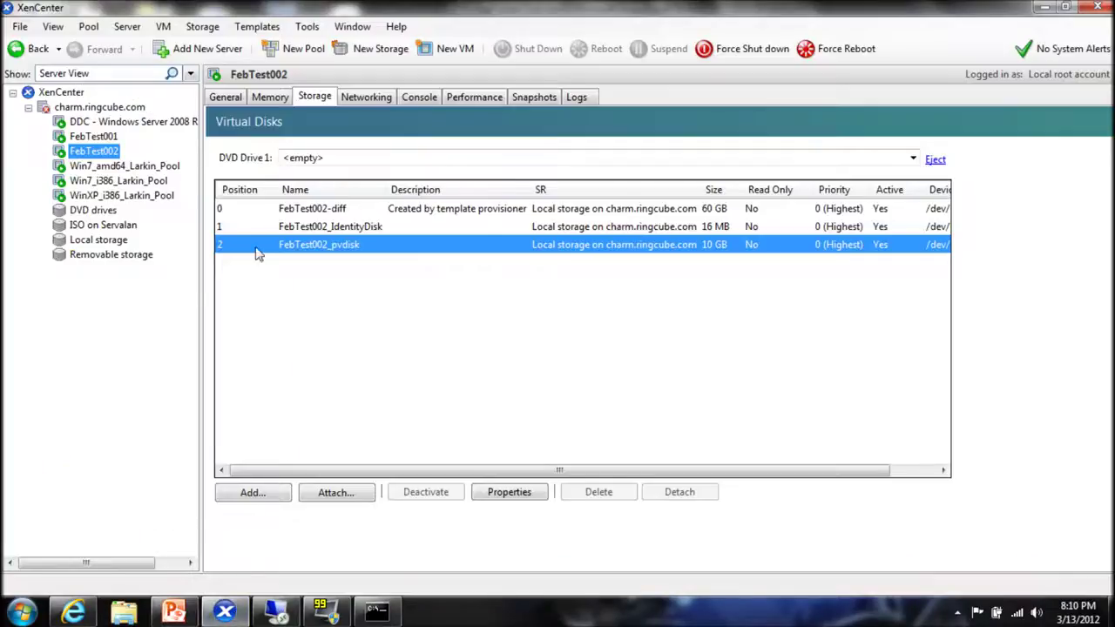
Step: Inspect charm.ringcube.com's storage, the DDC VM and general properties, then show its VM overview
click(112, 110)
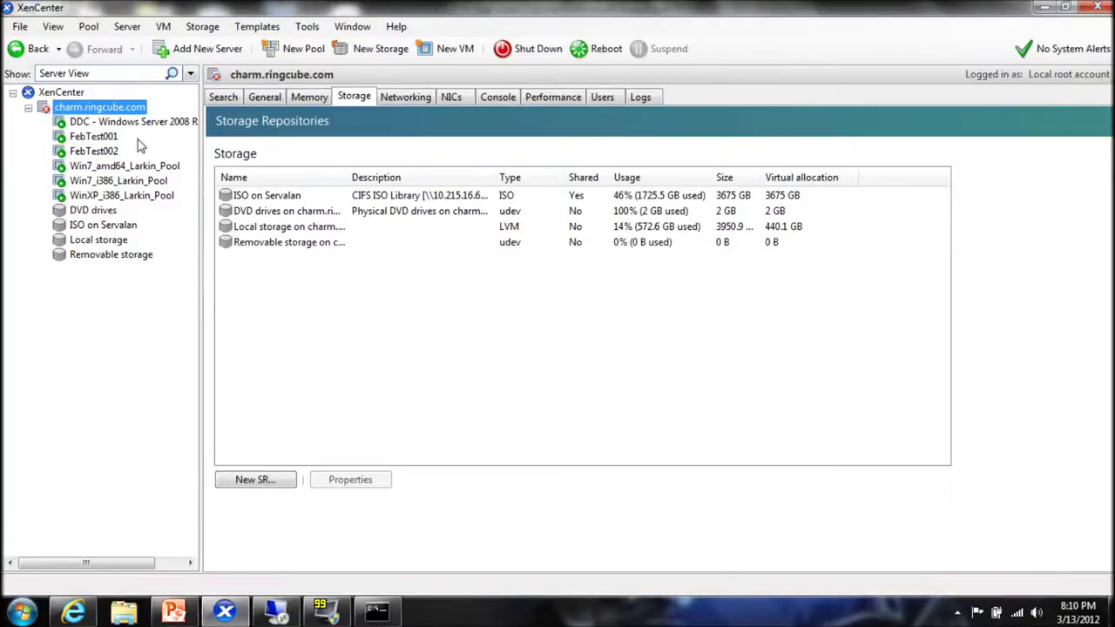
click(144, 125)
click(112, 108)
click(261, 98)
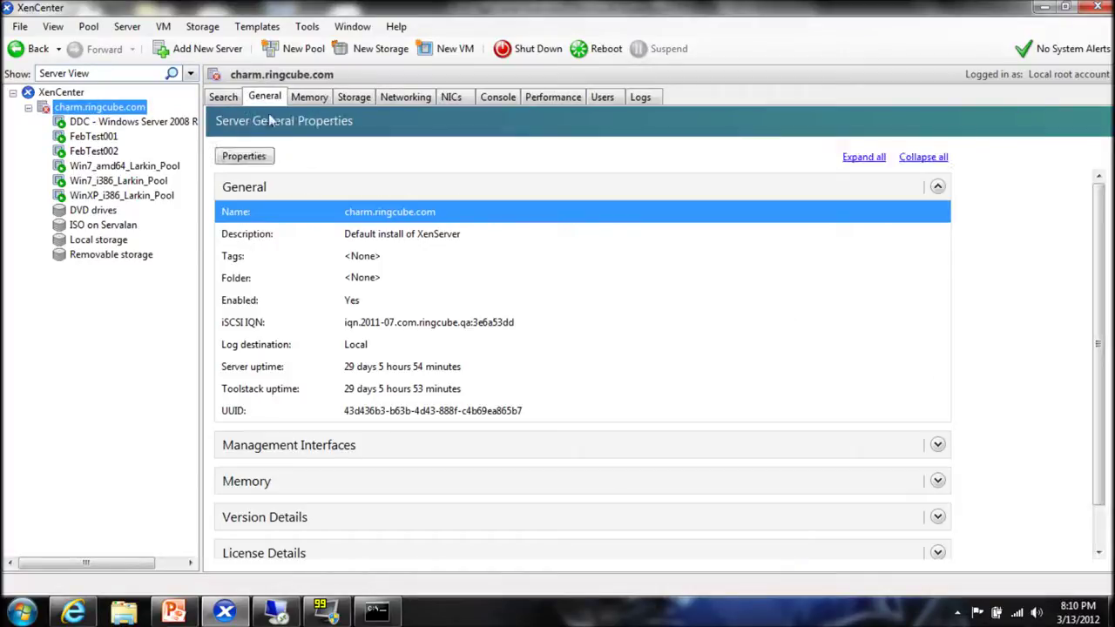
click(223, 97)
Step: Review the DDC, three Larkin_Pool VMs, FebTest001 and FebTest002 rows with their usage figures
click(327, 240)
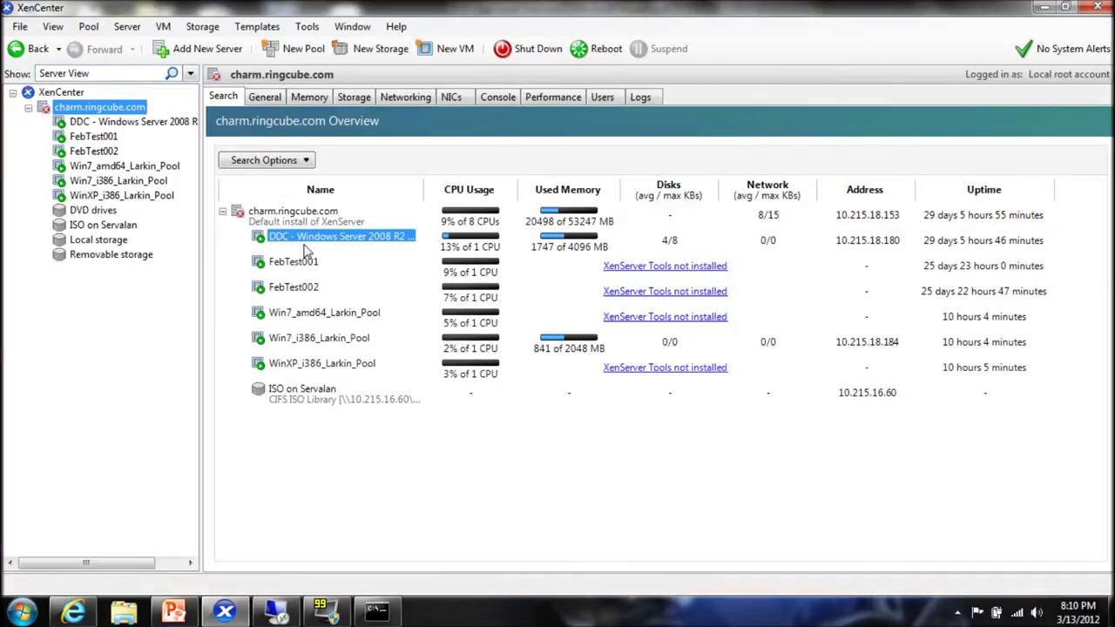
click(321, 316)
click(327, 342)
click(335, 366)
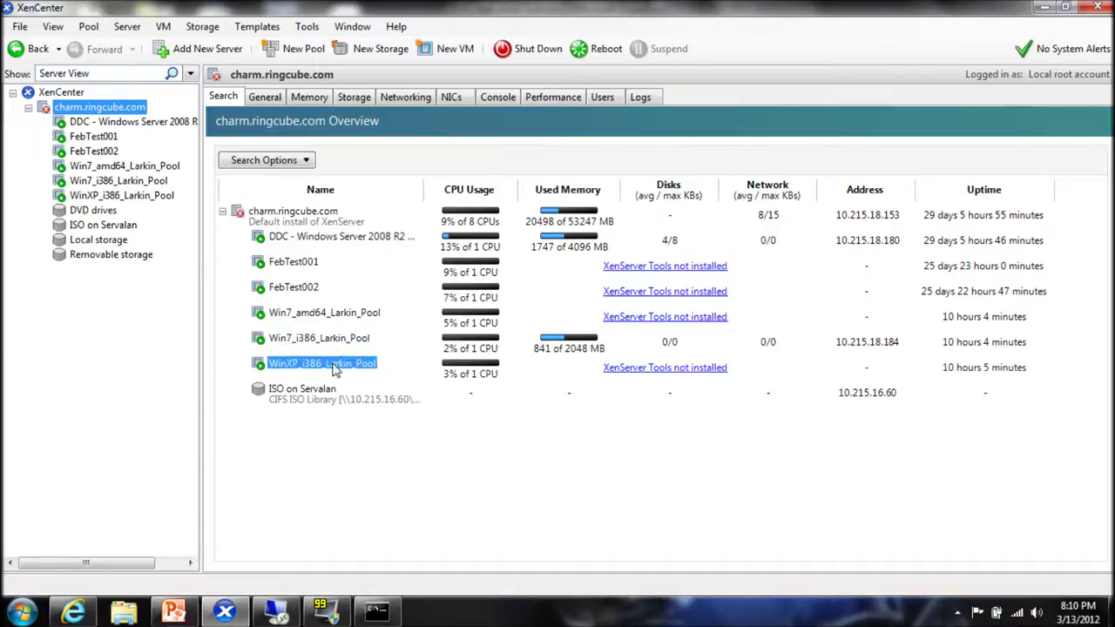
click(331, 316)
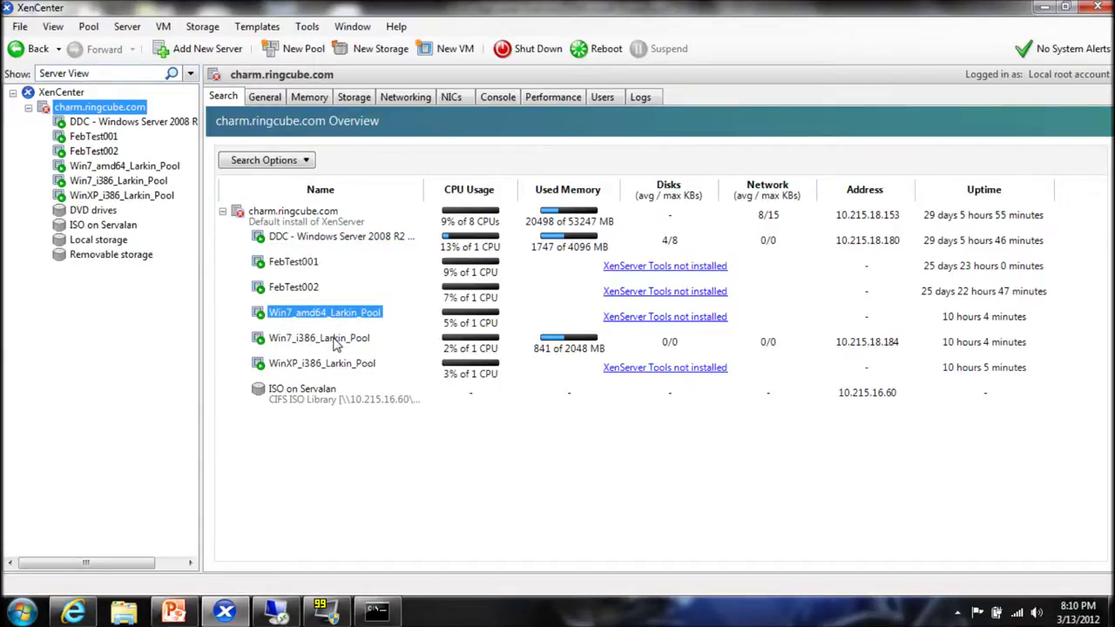
click(306, 263)
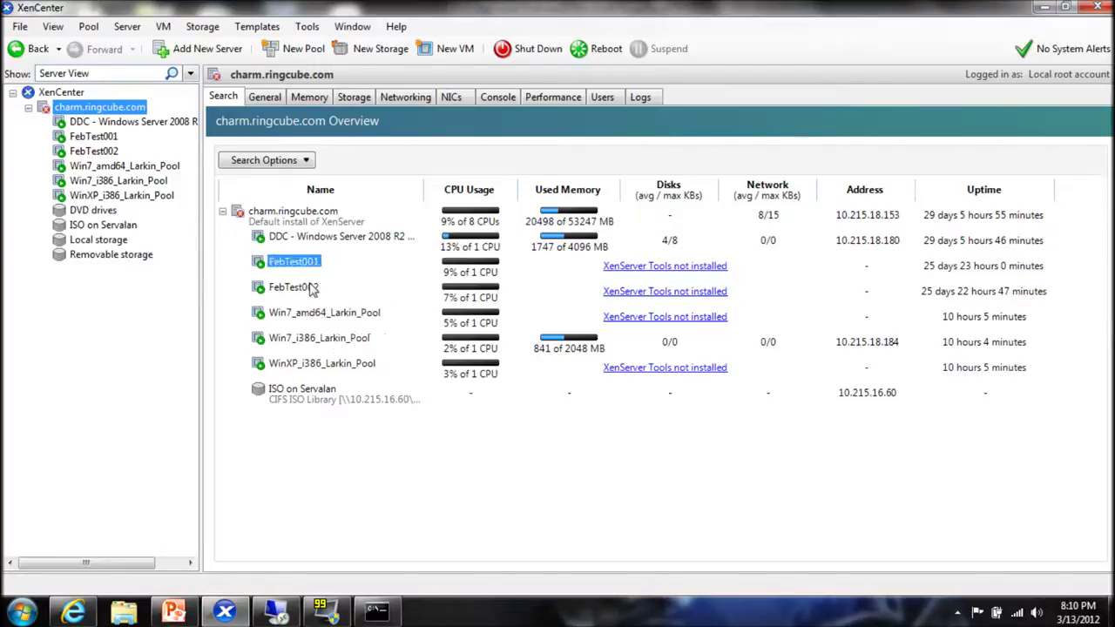
click(312, 289)
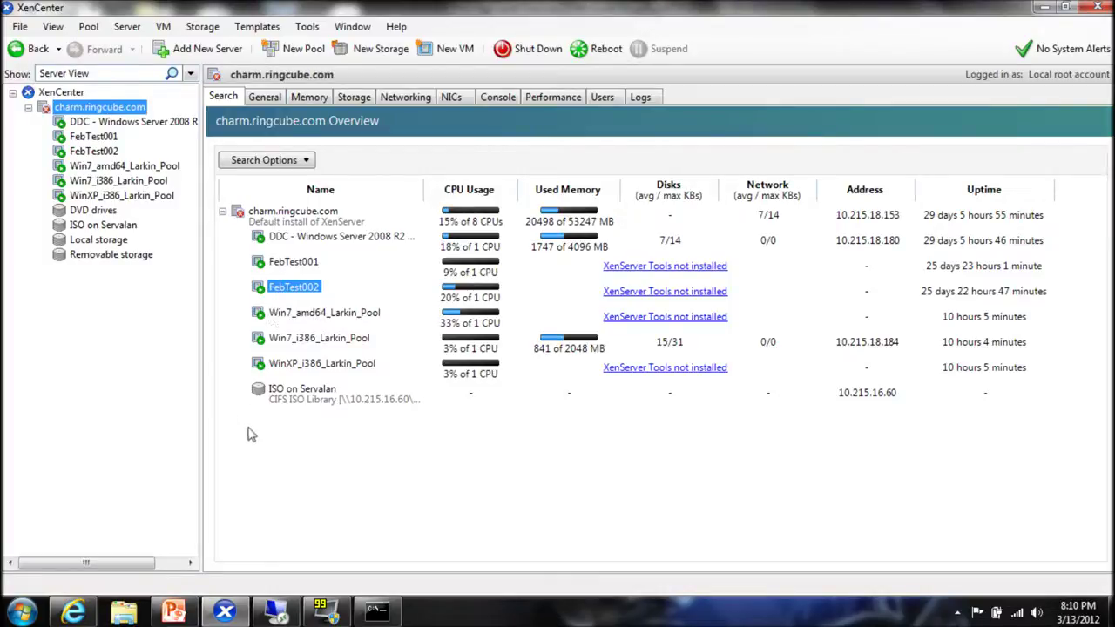
Step: Switch to the ddc.ringcube.com remote session and list Desktop Studio's machine catalogs, including Test
mouse_move(278, 613)
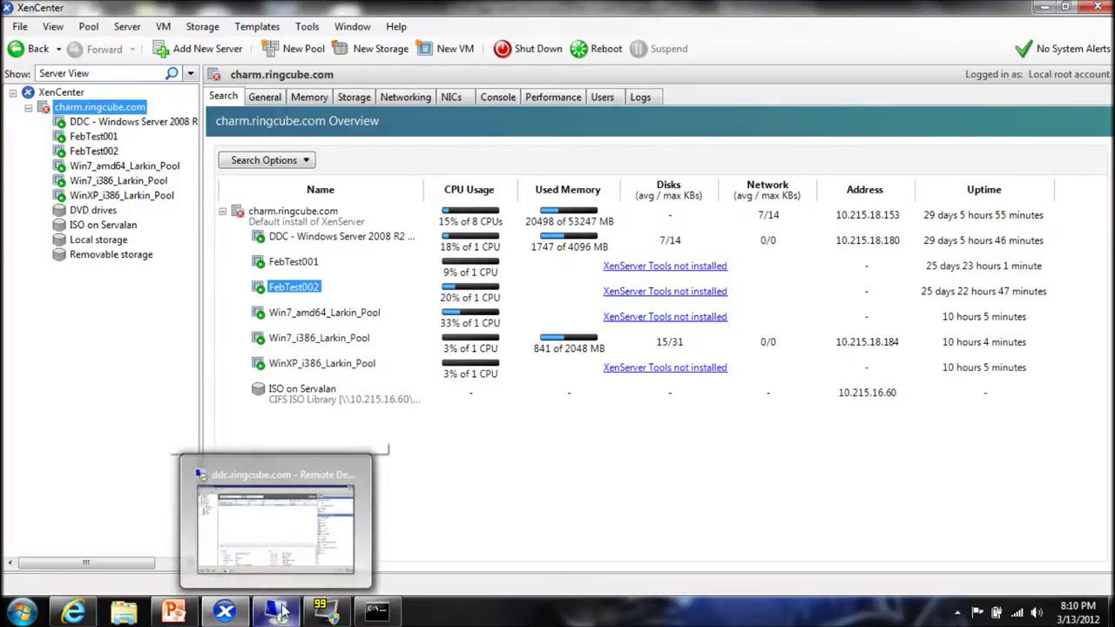
click(277, 549)
click(48, 66)
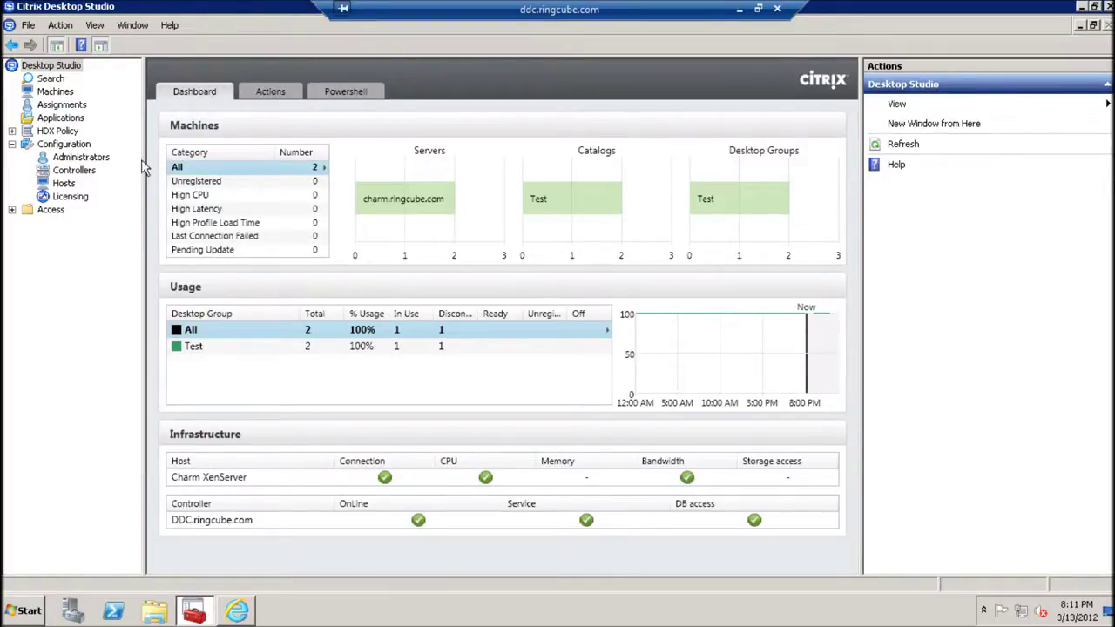
click(48, 92)
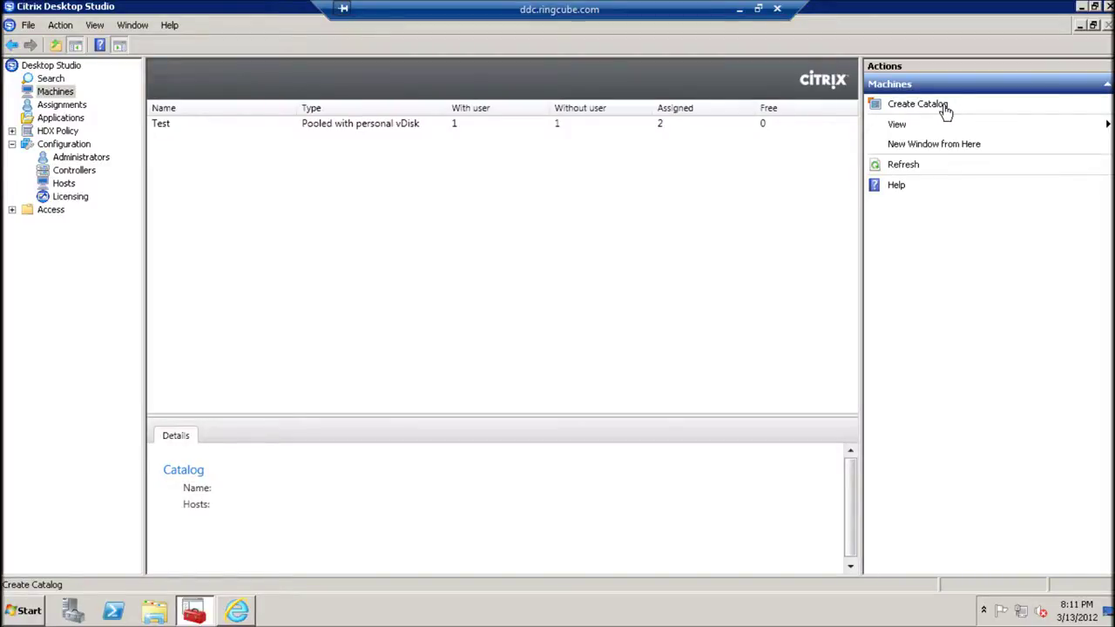
Step: Start a Pooled with personal vDisk catalog using Win7_i386_Larkin_Pool's ringcube.com snapshot as master image
click(901, 106)
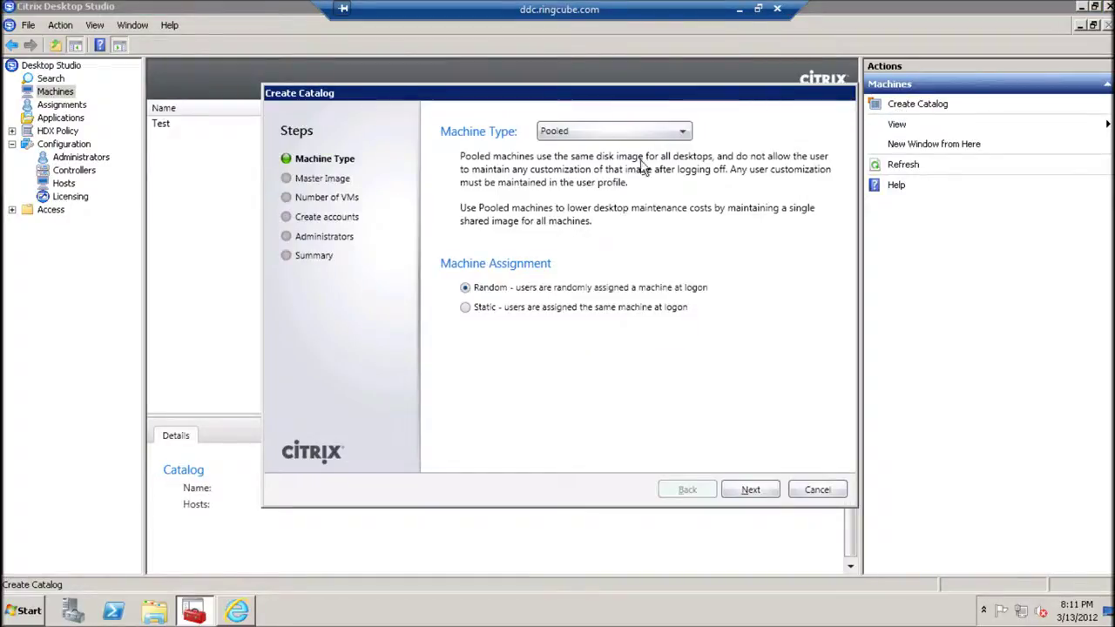
click(655, 134)
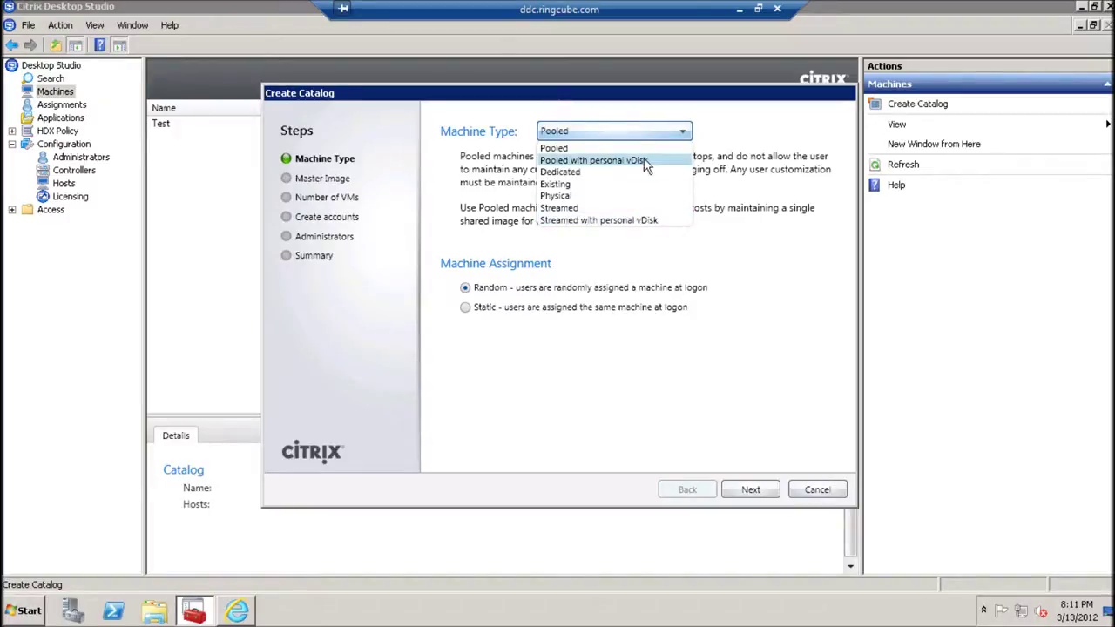
click(646, 162)
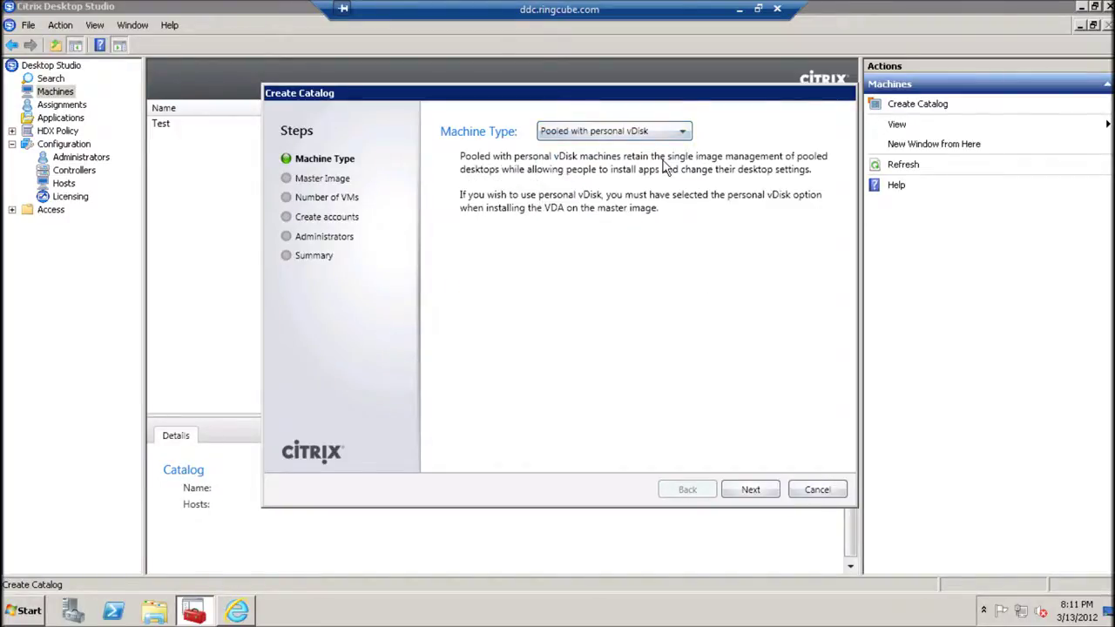
click(751, 489)
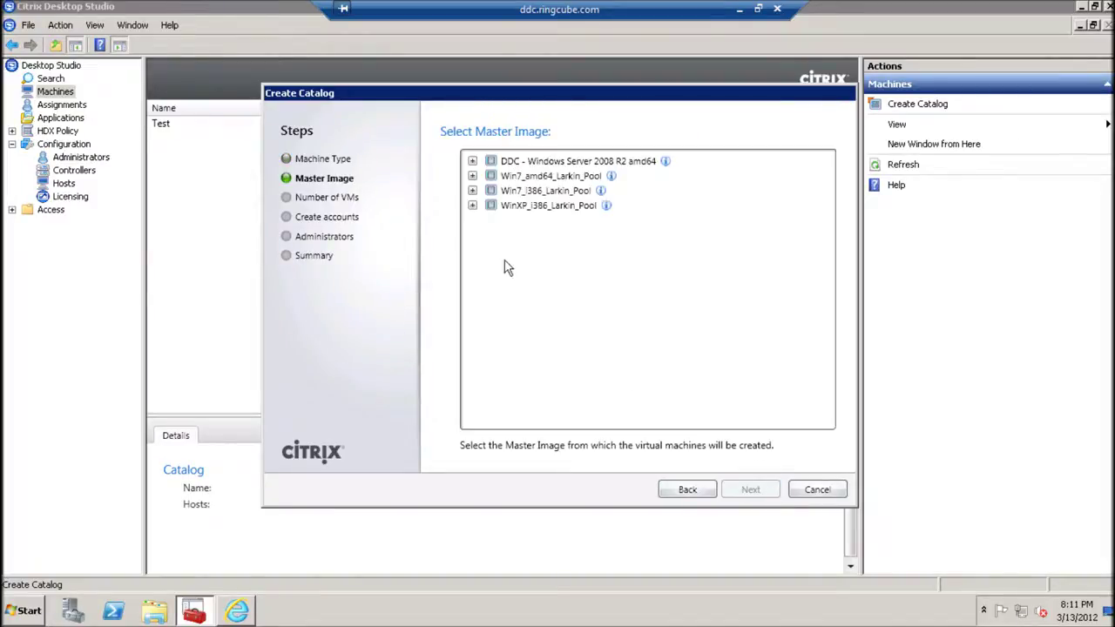
click(472, 190)
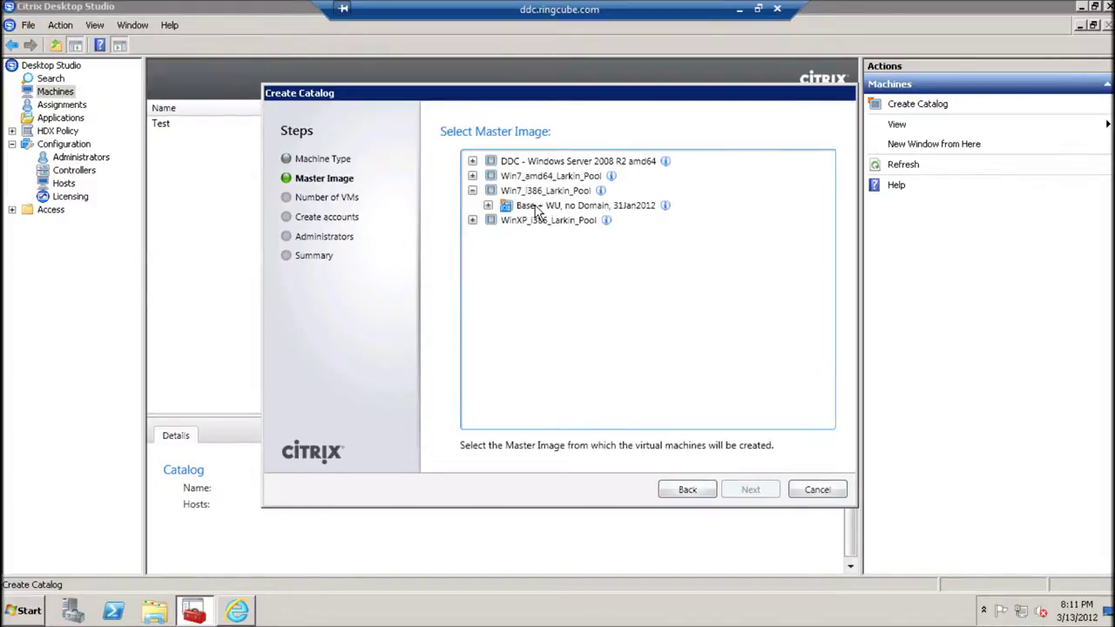
click(488, 206)
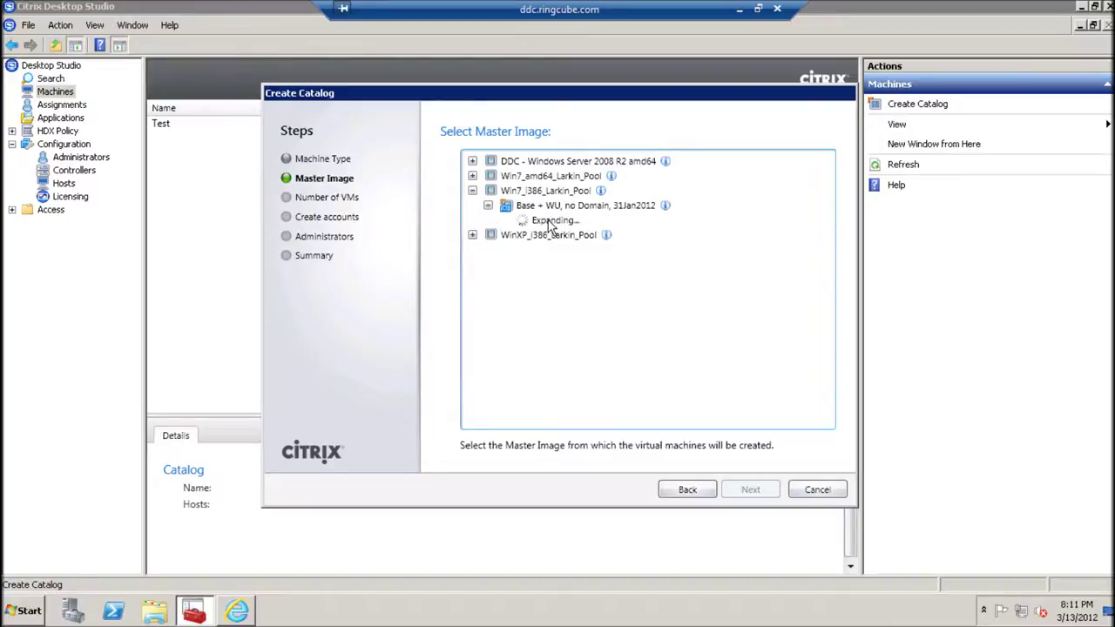
click(551, 220)
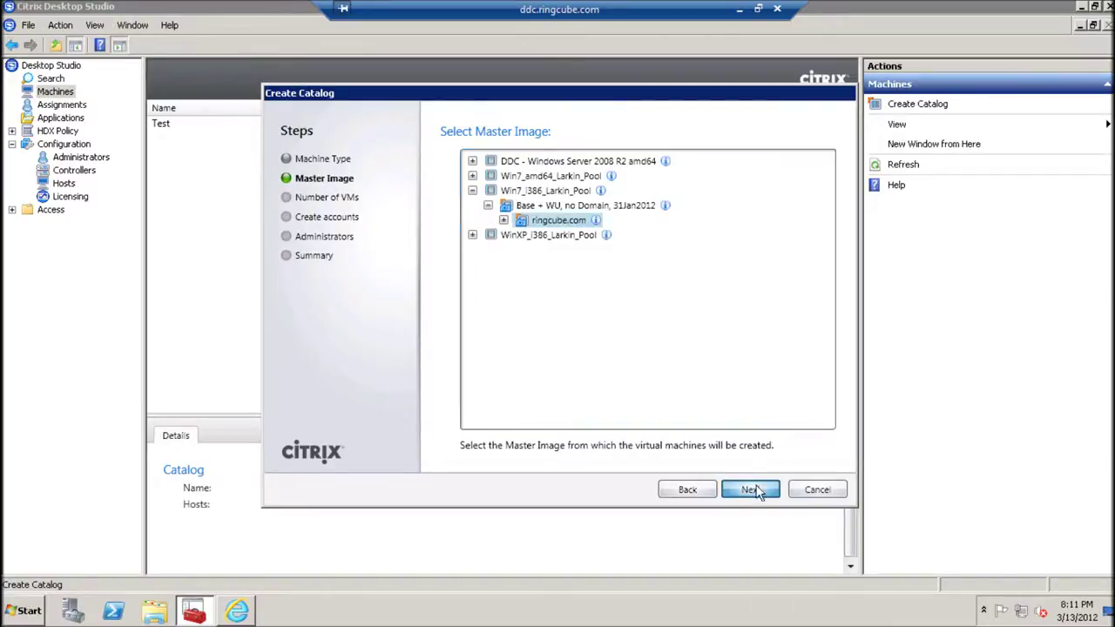
key(Return)
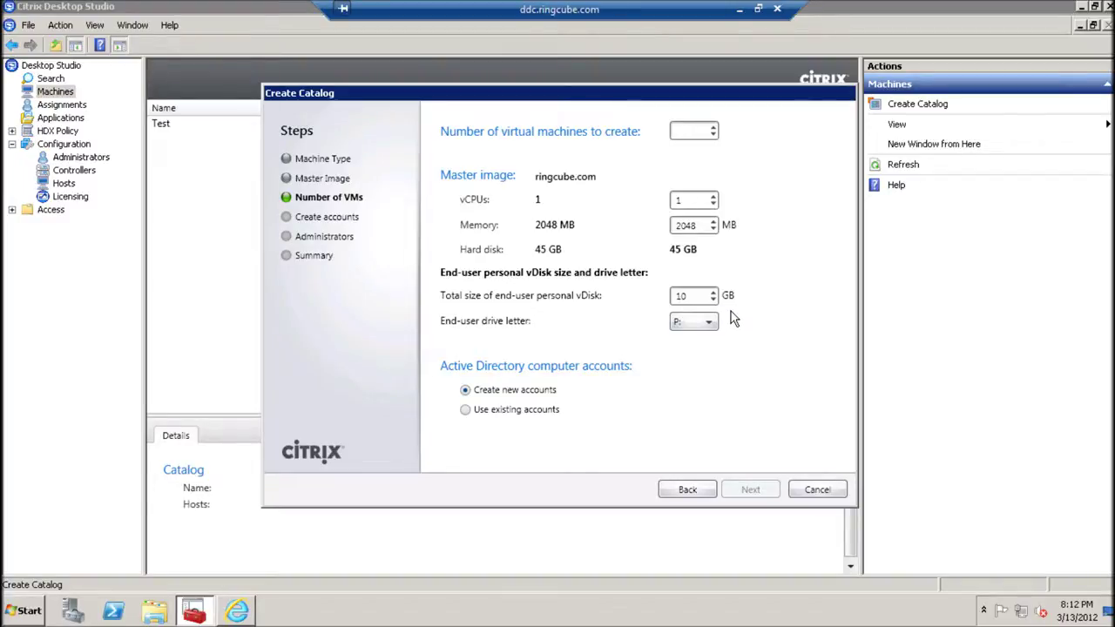
Step: Set the catalog to create 7 virtual machines and review the personal vDisk drive letter
click(714, 128)
click(714, 127)
click(714, 127)
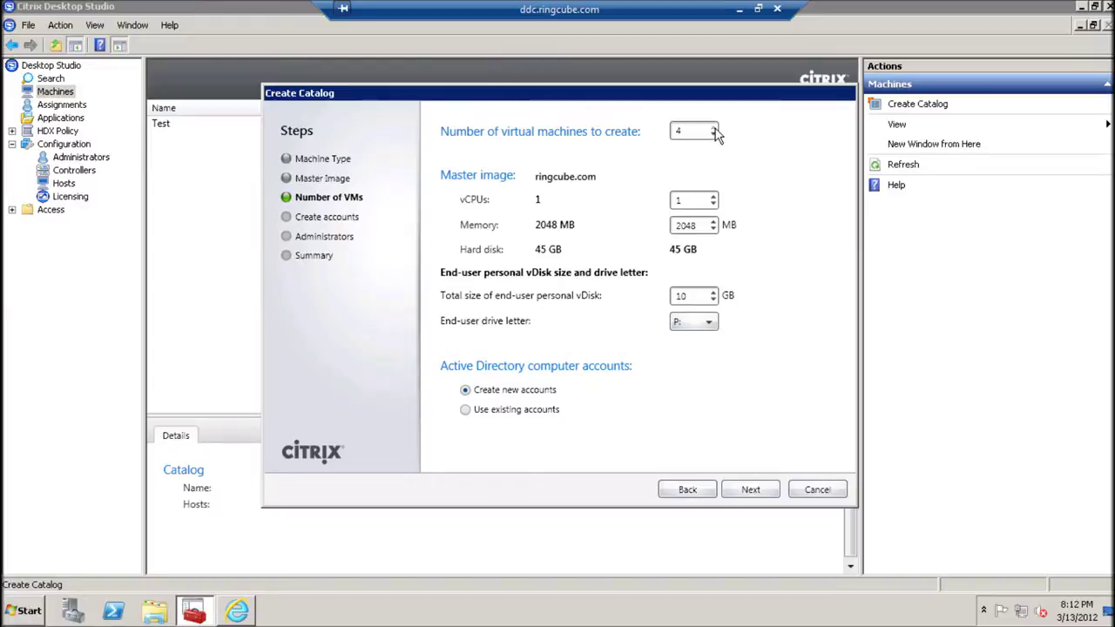
click(714, 127)
click(708, 323)
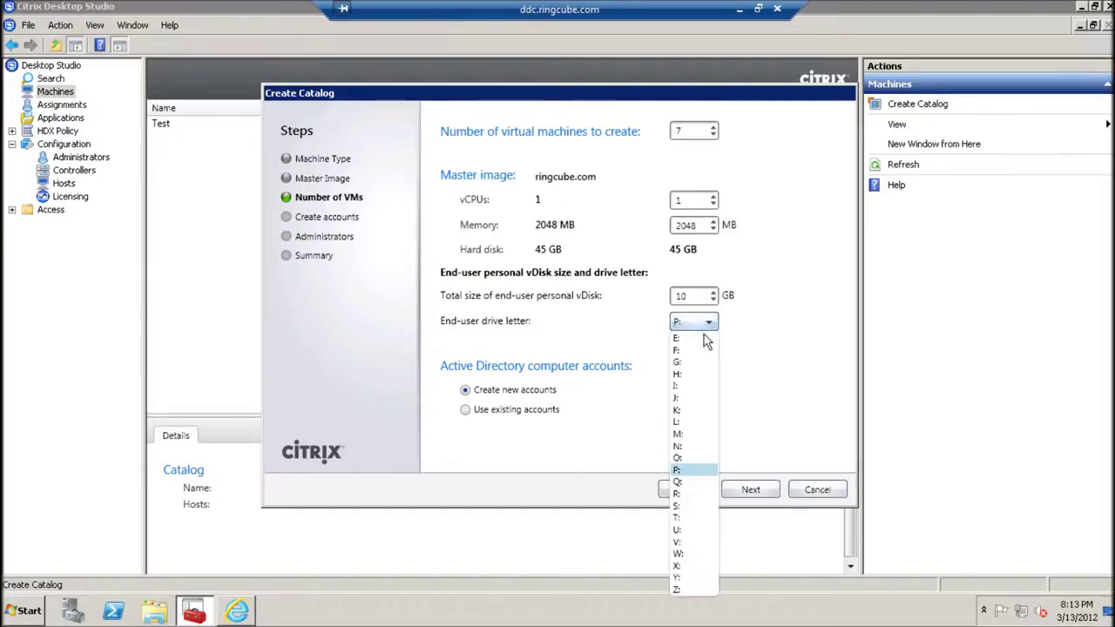
Step: Keep P: as the vDisk drive, advance to computer accounts, then cancel the catalog wizard
click(741, 408)
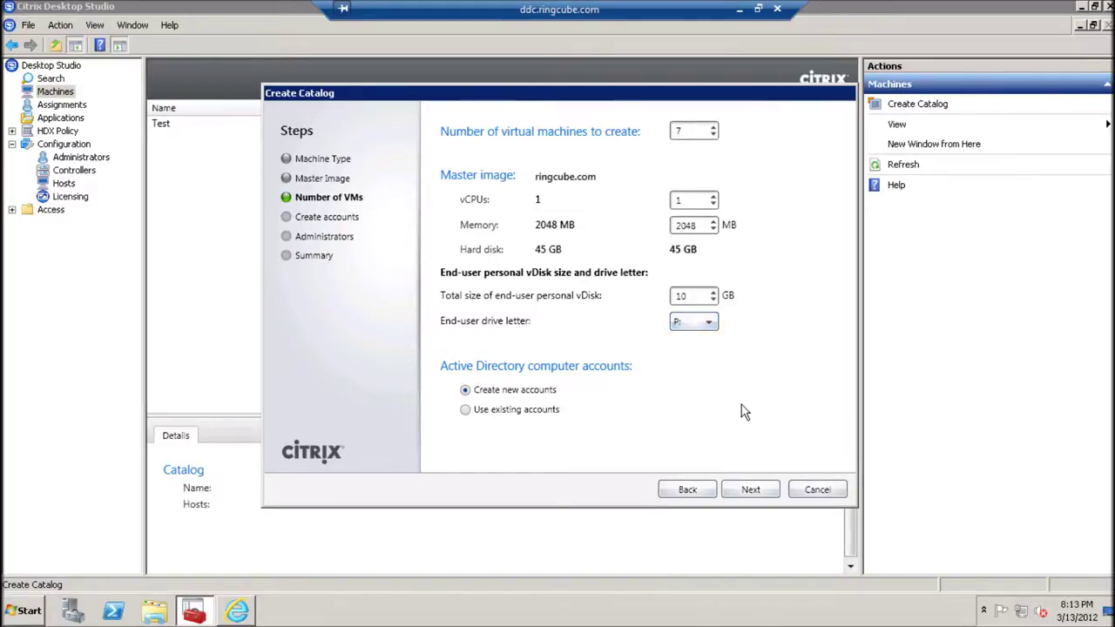
click(750, 490)
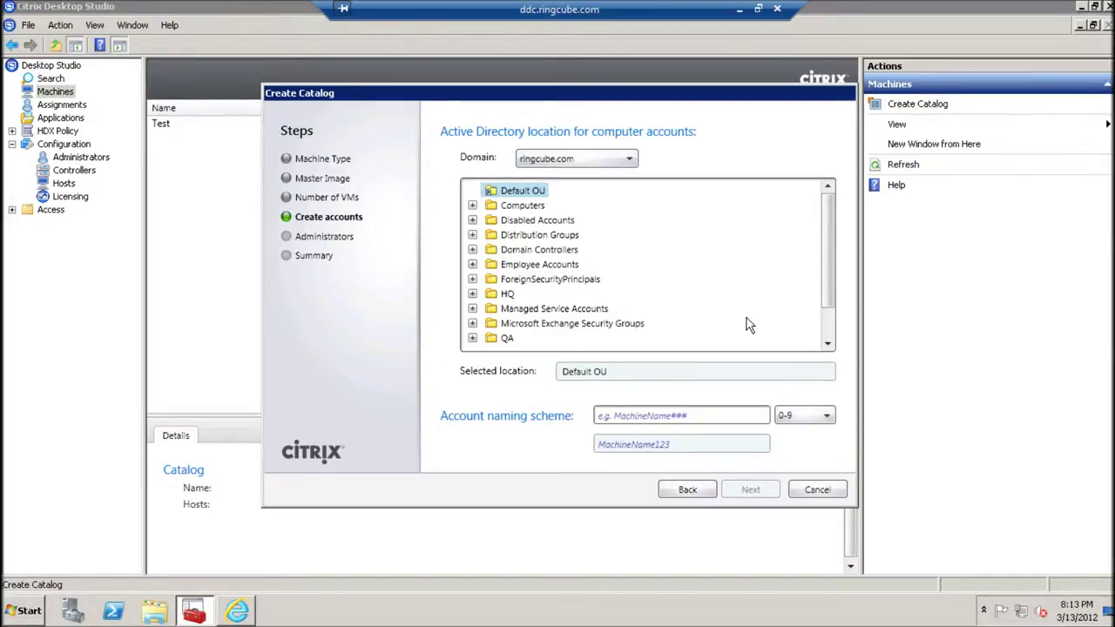
click(819, 491)
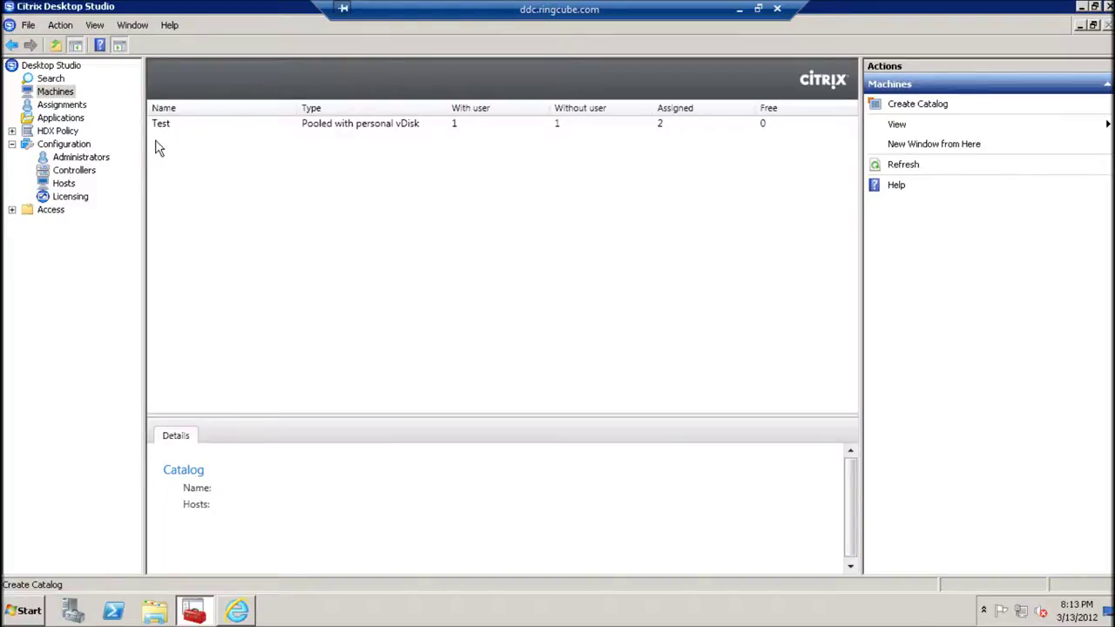
click(58, 185)
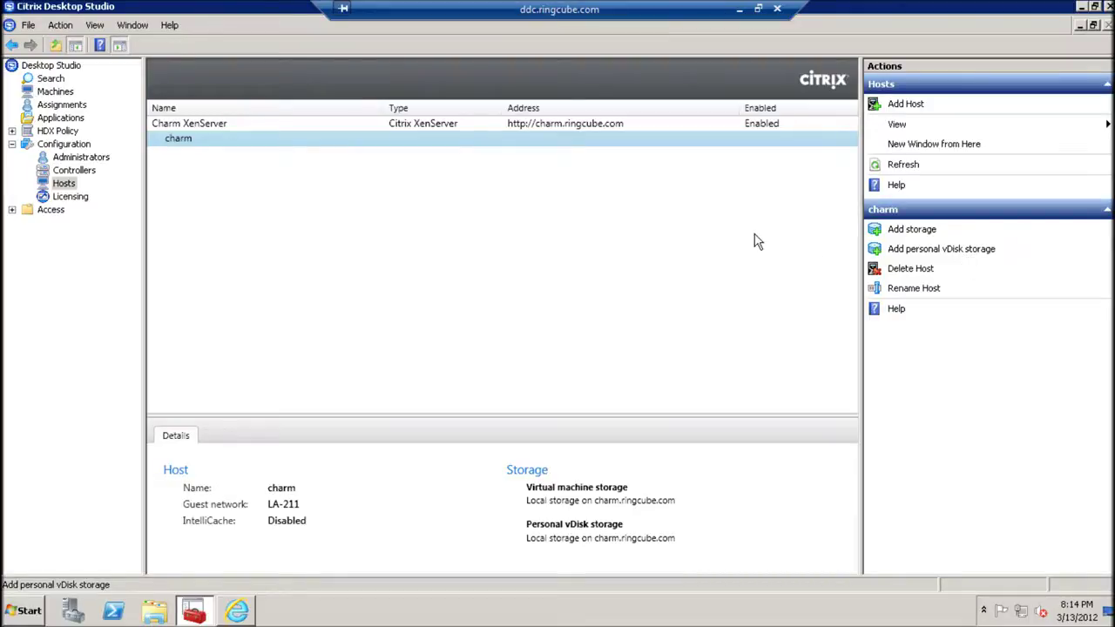
click(65, 92)
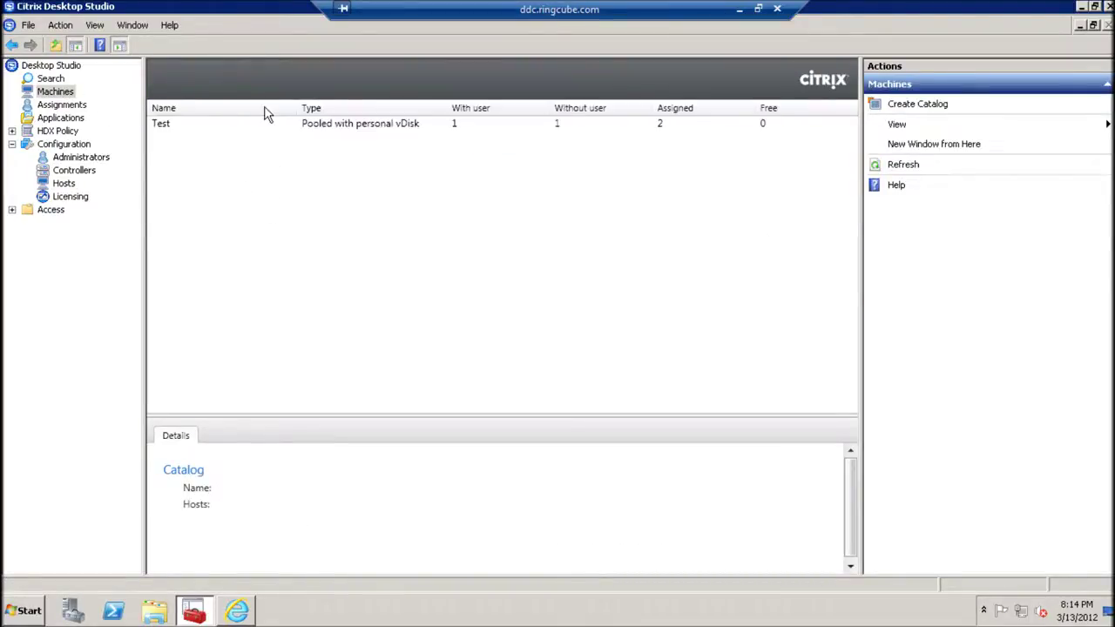
Step: Dismiss the Test catalog's cannot-delete error and list its FebTest001 and FebTest002 machines
click(337, 128)
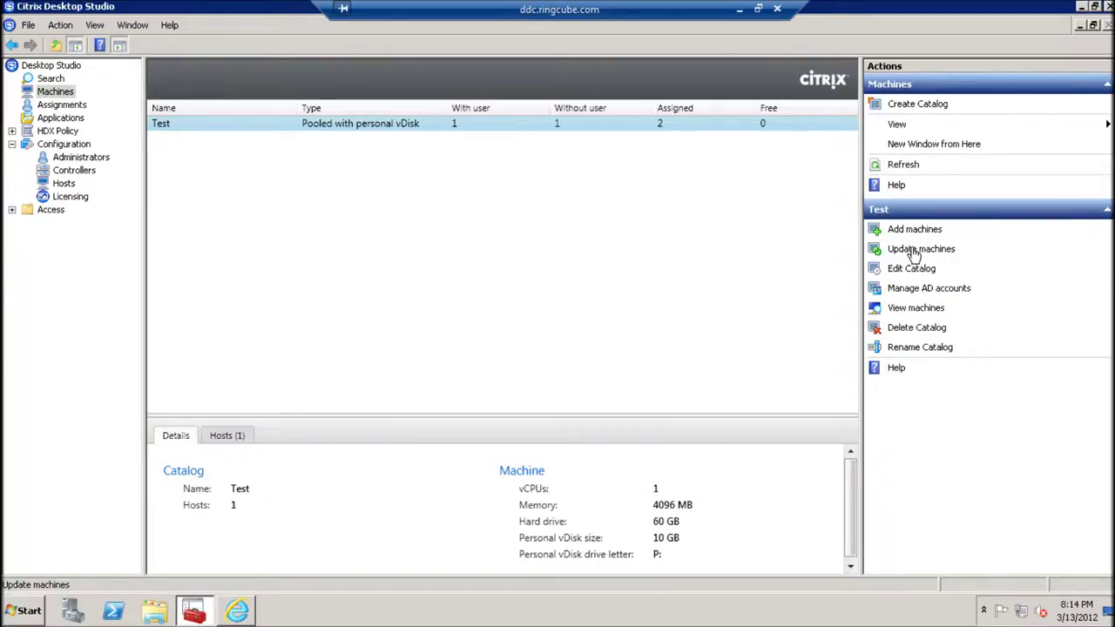
right_click(405, 120)
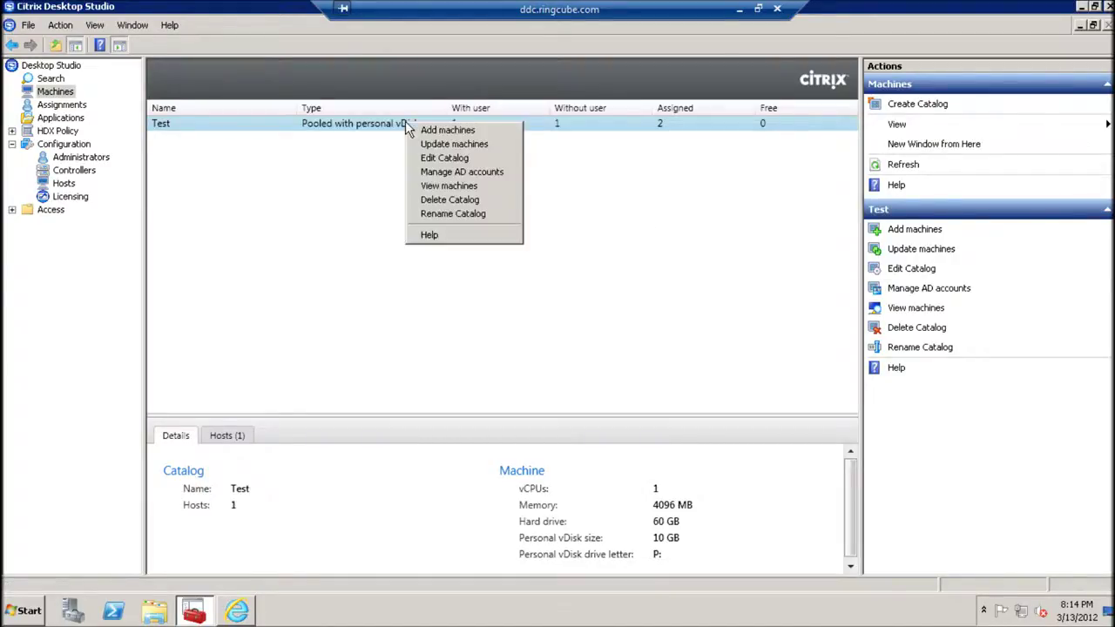
click(454, 157)
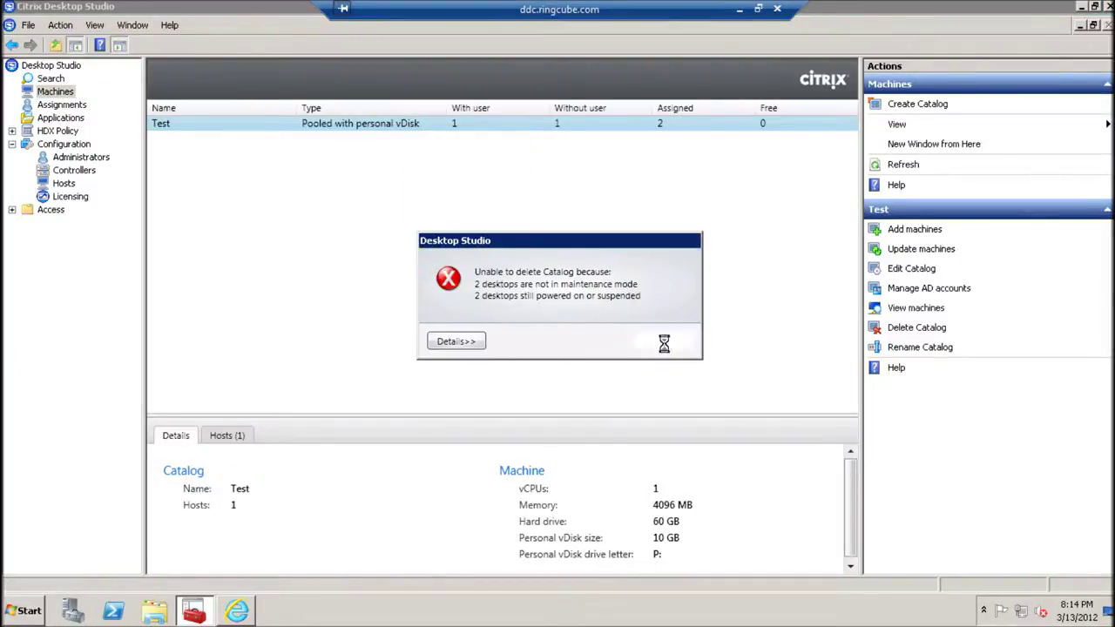
click(665, 342)
right_click(392, 125)
click(436, 187)
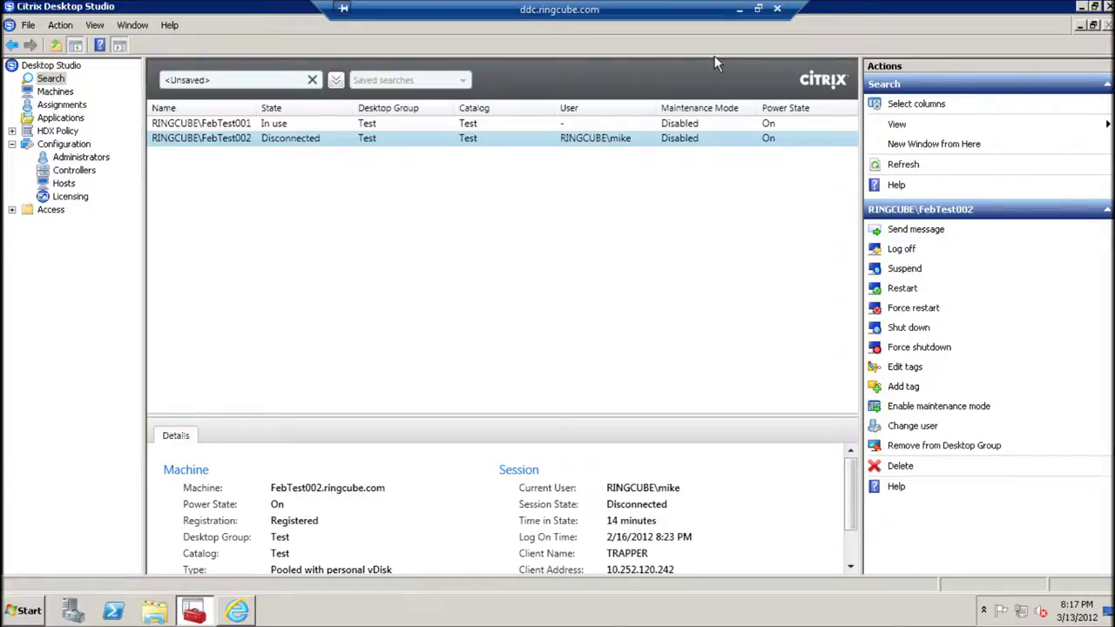
Step: Minimize the remote Desktop Studio window to reveal the XenDesktop web page
click(739, 8)
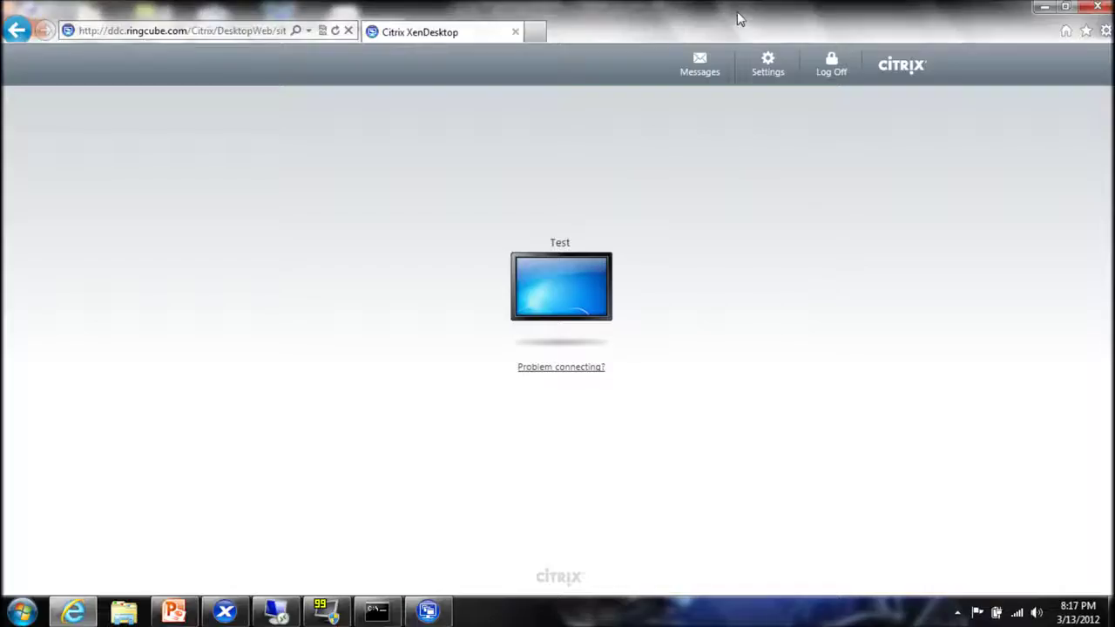
Step: Launch the Test desktop from the Citrix XenDesktop web page
click(556, 288)
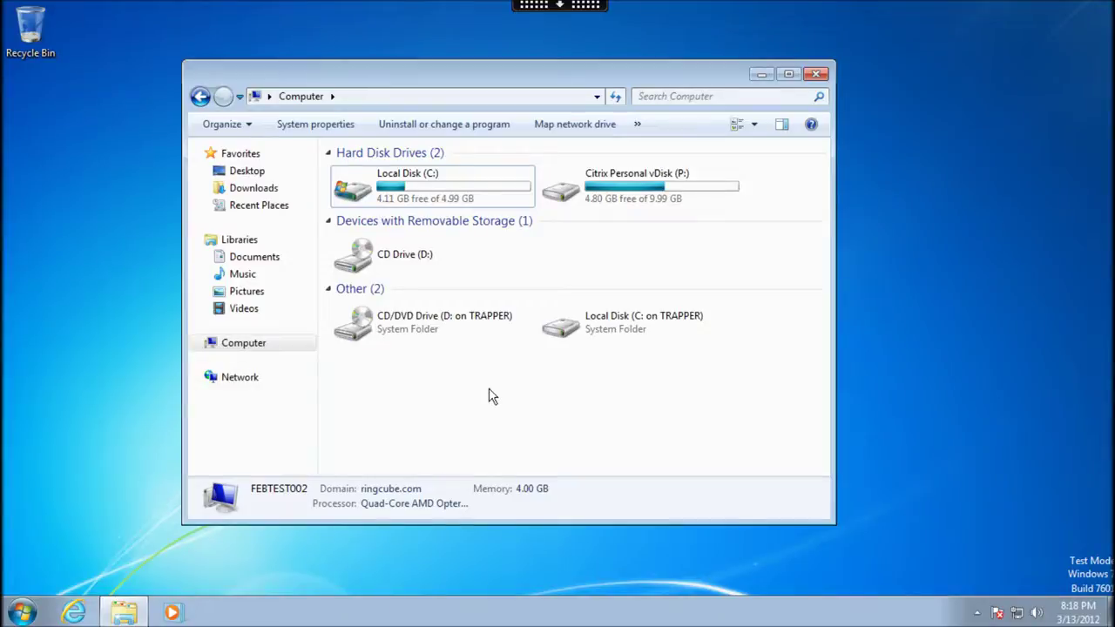
click(22, 613)
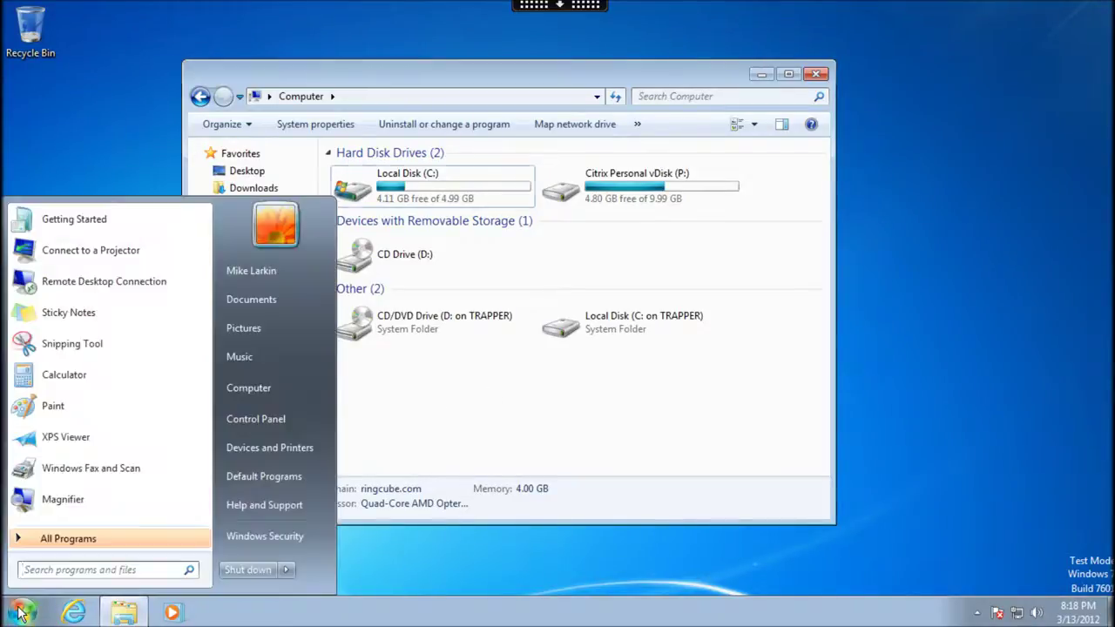
click(94, 546)
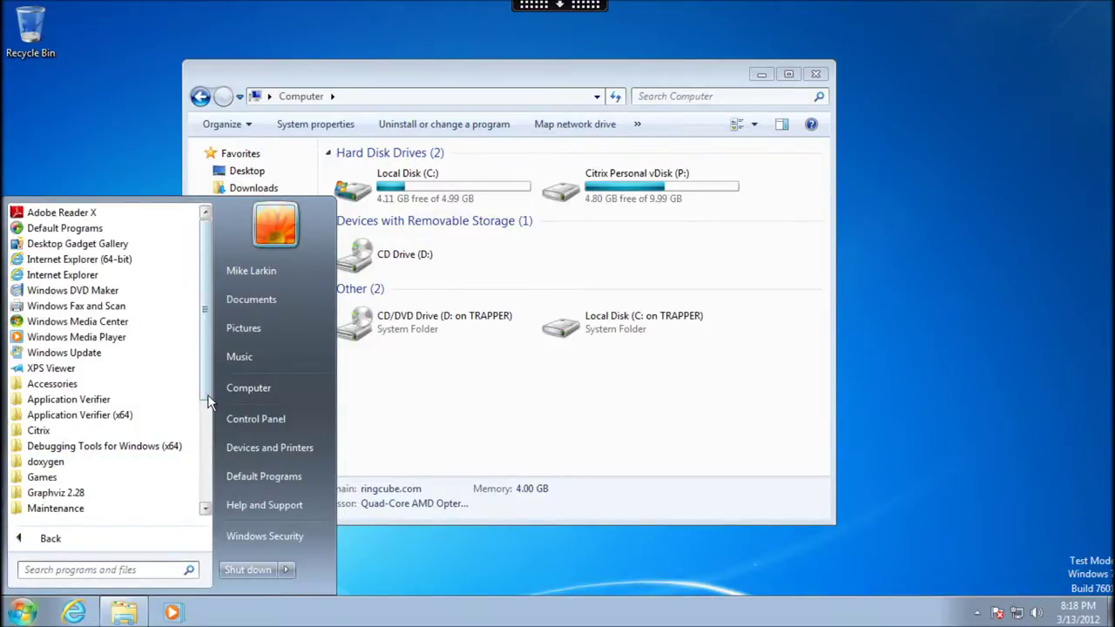
drag(208, 403, 203, 487)
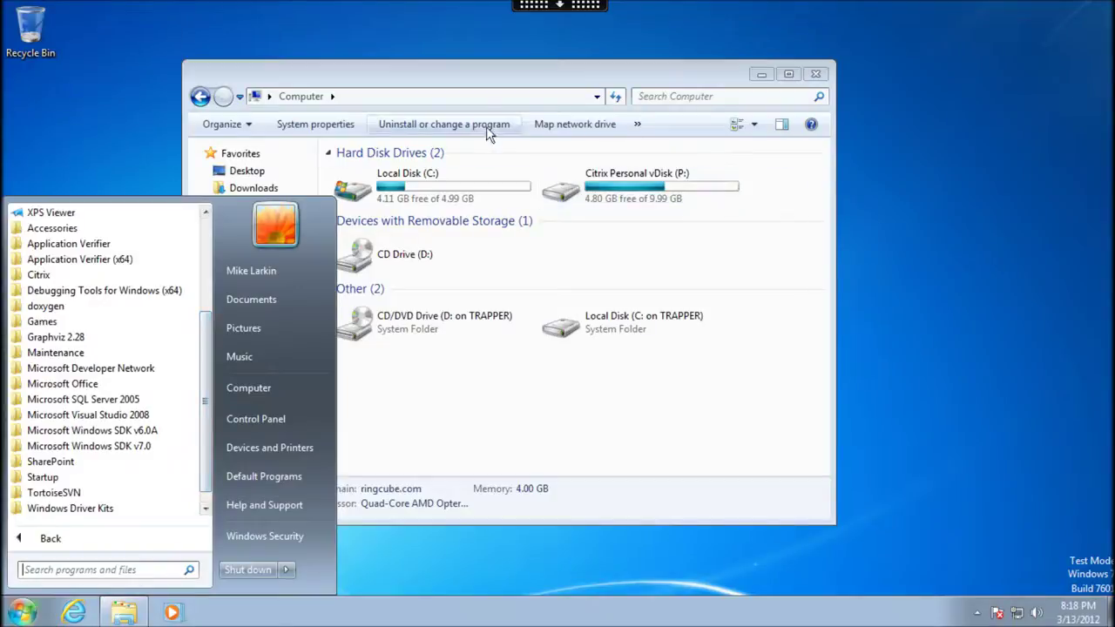
click(473, 79)
Step: Select Local Disk (C:) to show 4.11 GB free of 4.99 GB in the details pane
click(475, 201)
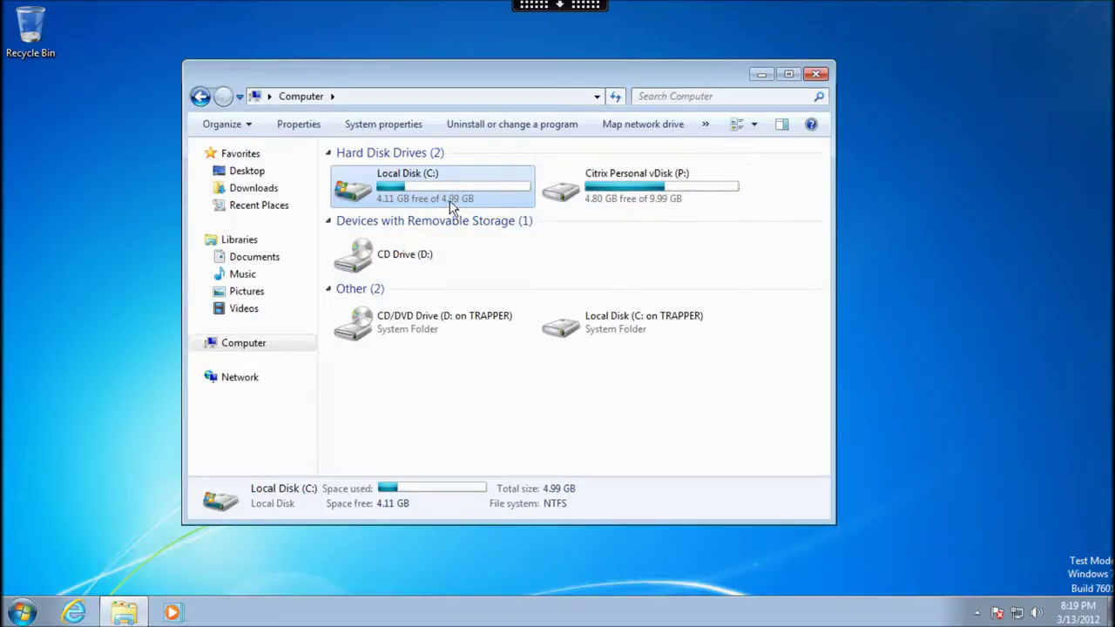
mouse_move(447, 207)
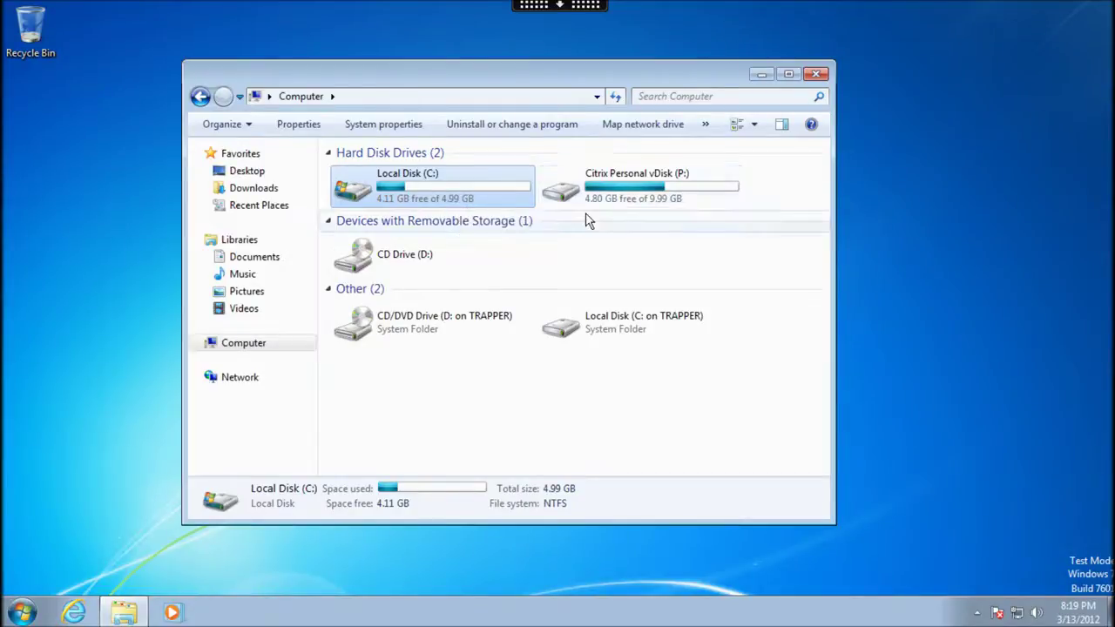
mouse_move(593, 196)
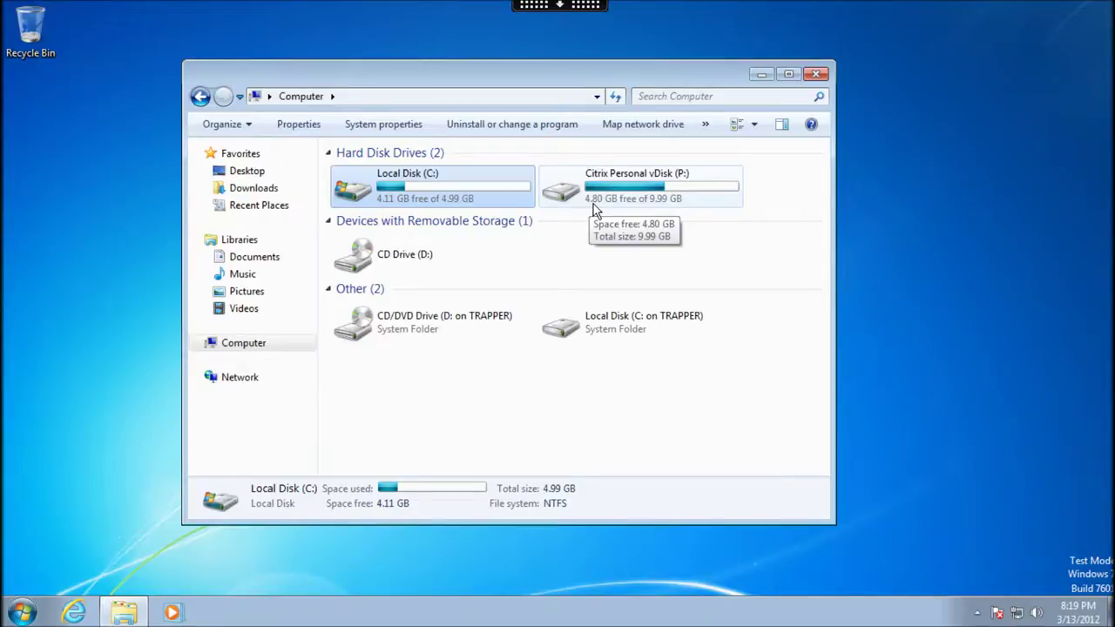
Step: Browse the P: vDisk's Users folder to the user's profile, return to Computer, and start Internet Explorer
double_click(593, 204)
double_click(378, 243)
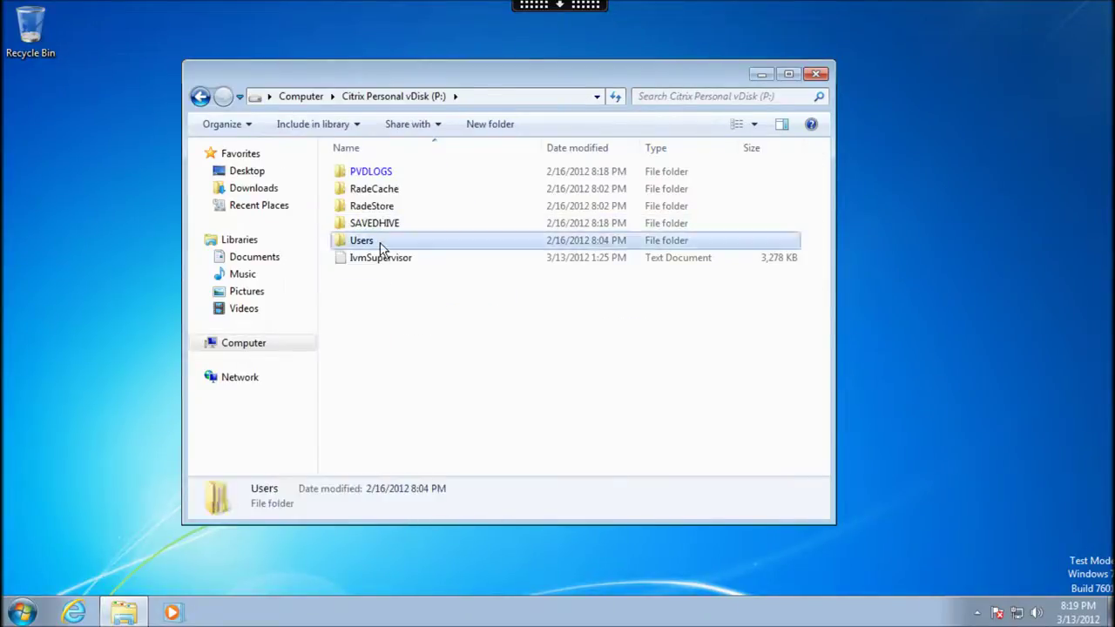
double_click(361, 207)
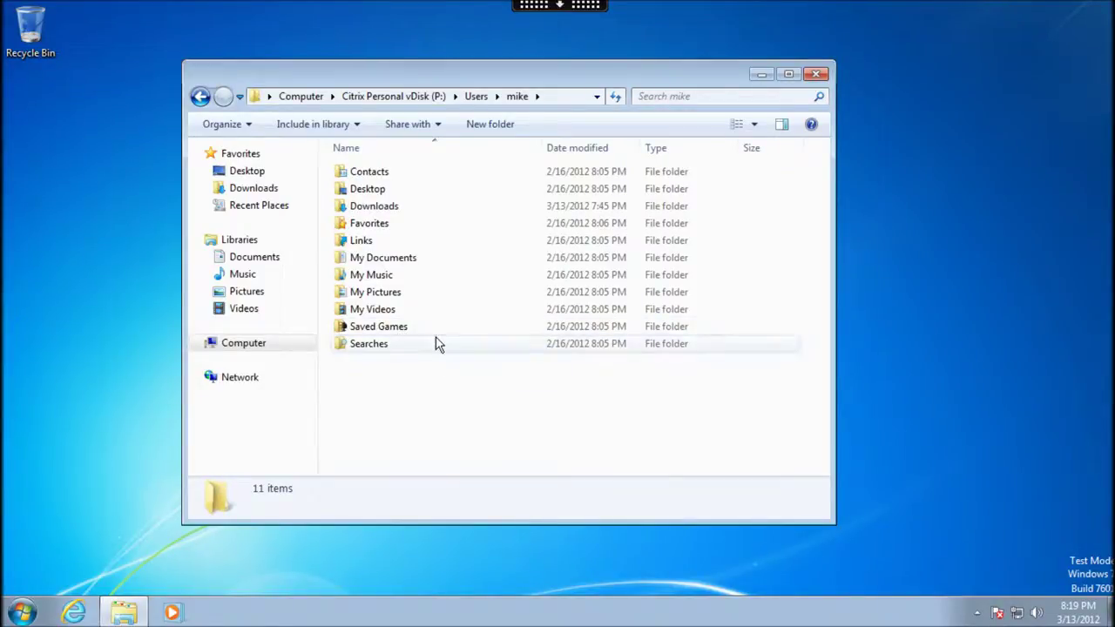
click(288, 96)
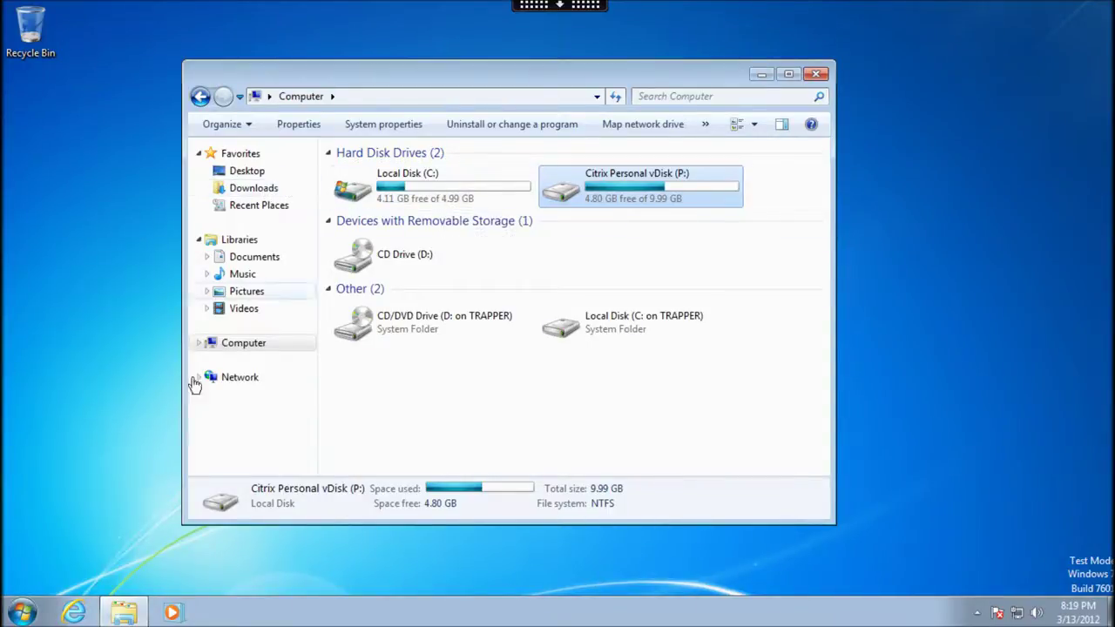
click(76, 614)
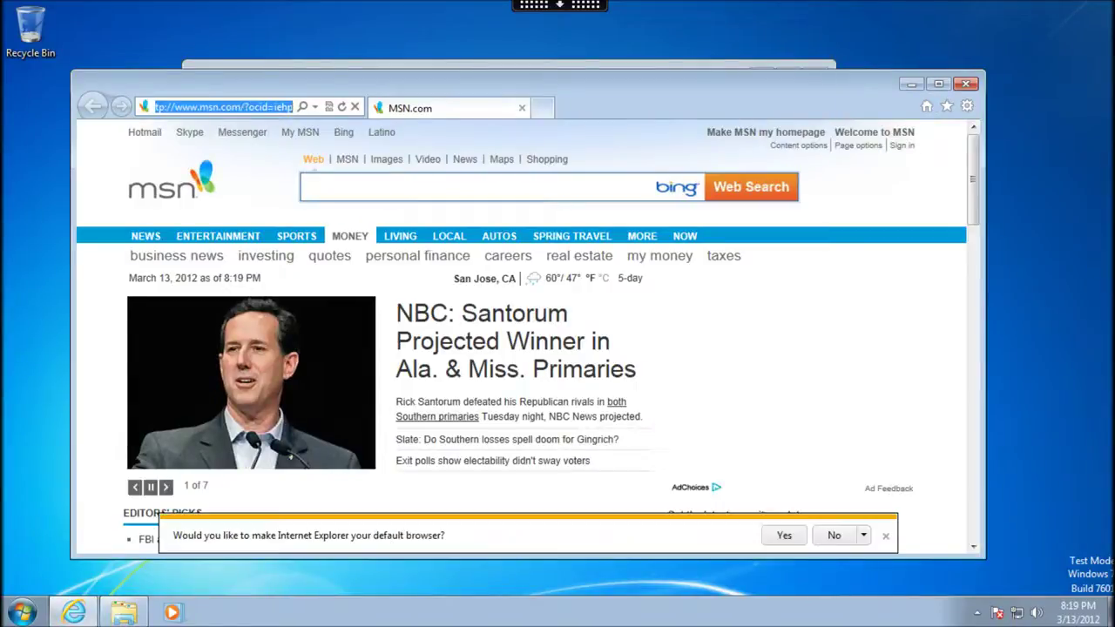
Step: Browse to apple.com/itunes in Internet Explorer, declining to make it the default browser
click(271, 107)
text(http://www)
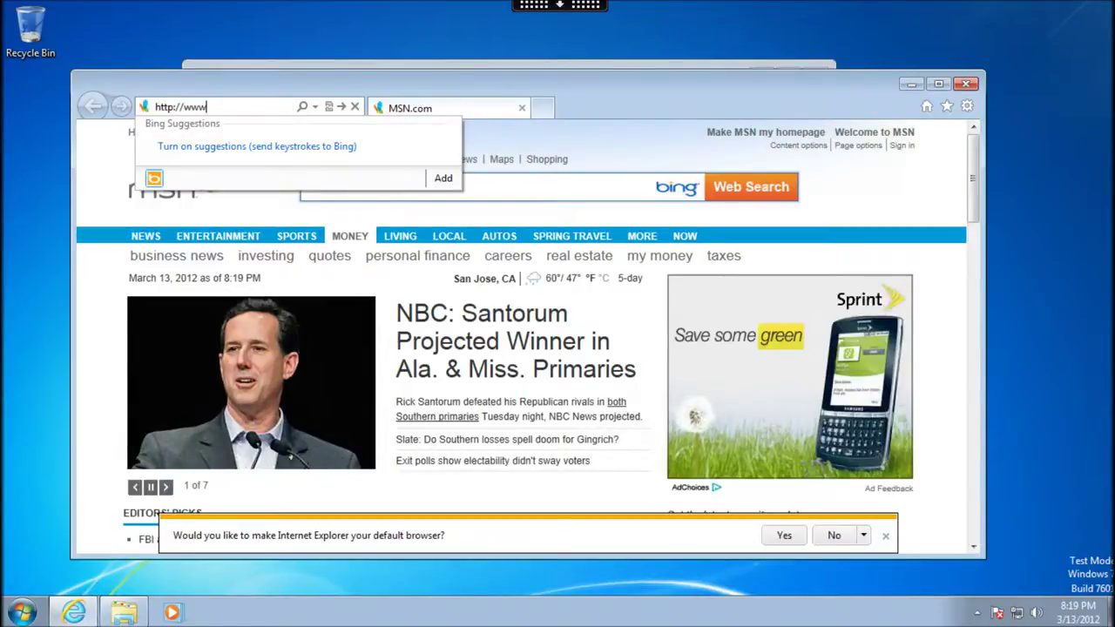
text(.sho)
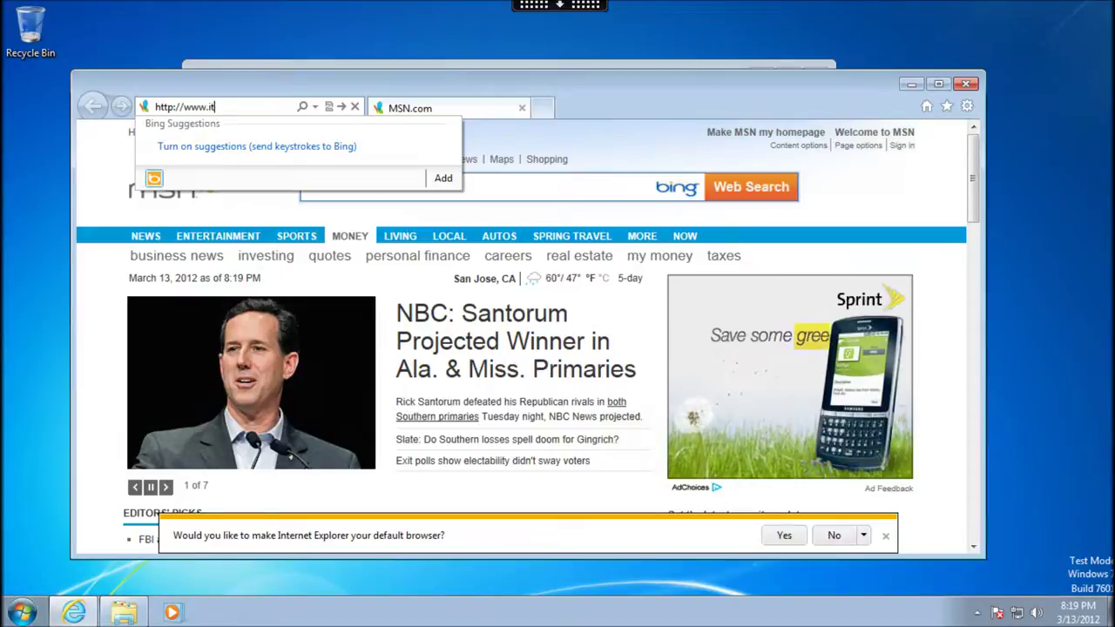
key(BackSpace)
key(BackSpace)
key(BackSpace)
key(BackSpace)
key(BackSpace)
key(BackSpace)
key(BackSpace)
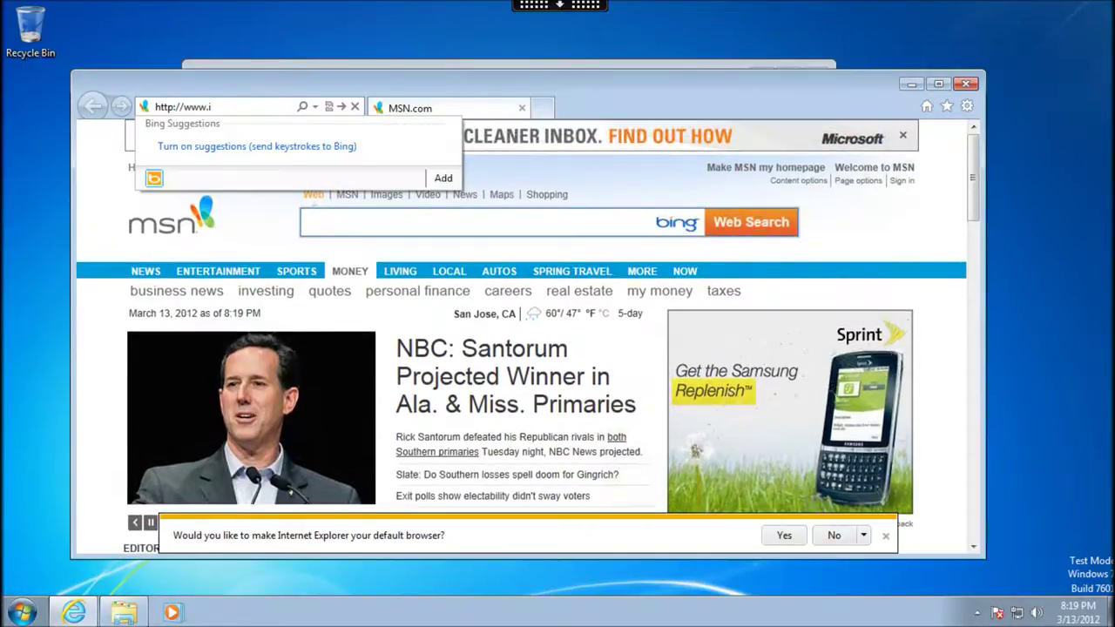
text(apple.com/itunes)
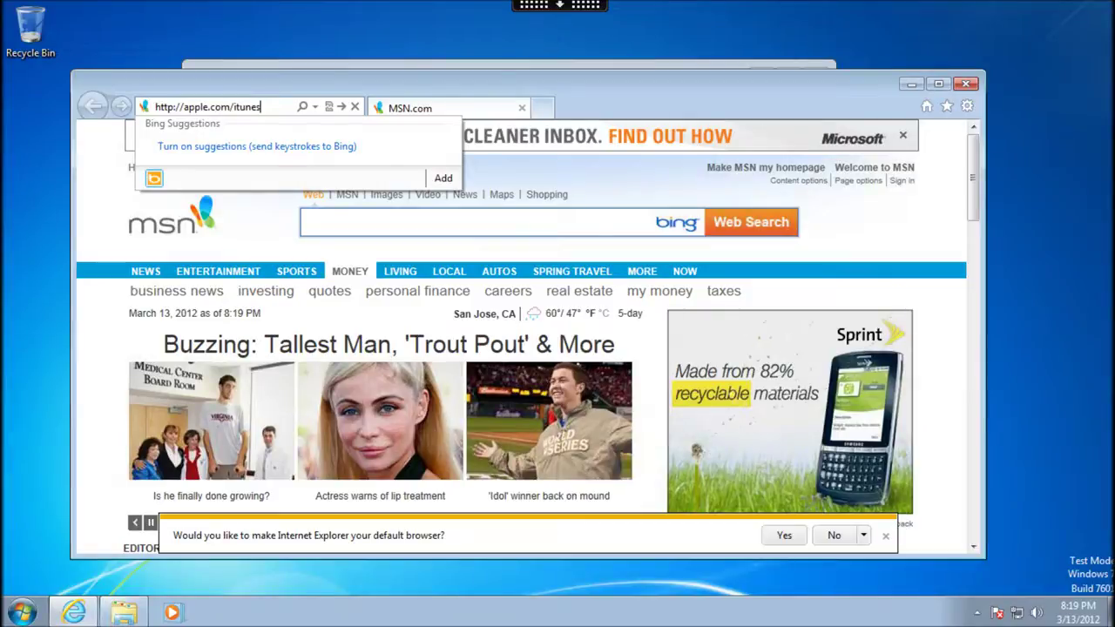
key(Return)
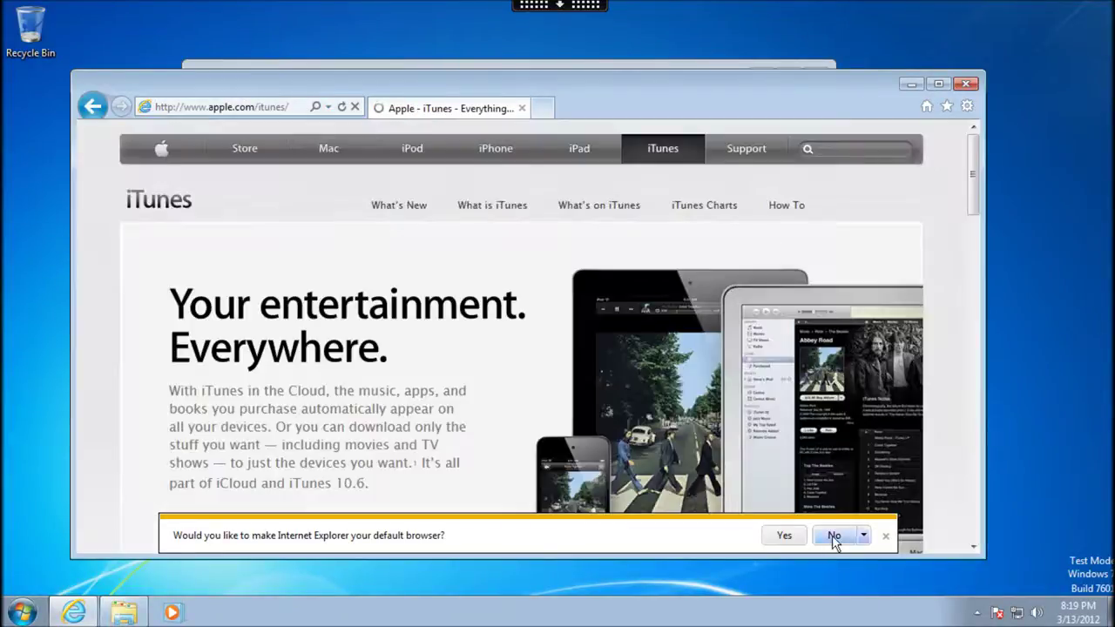
click(833, 538)
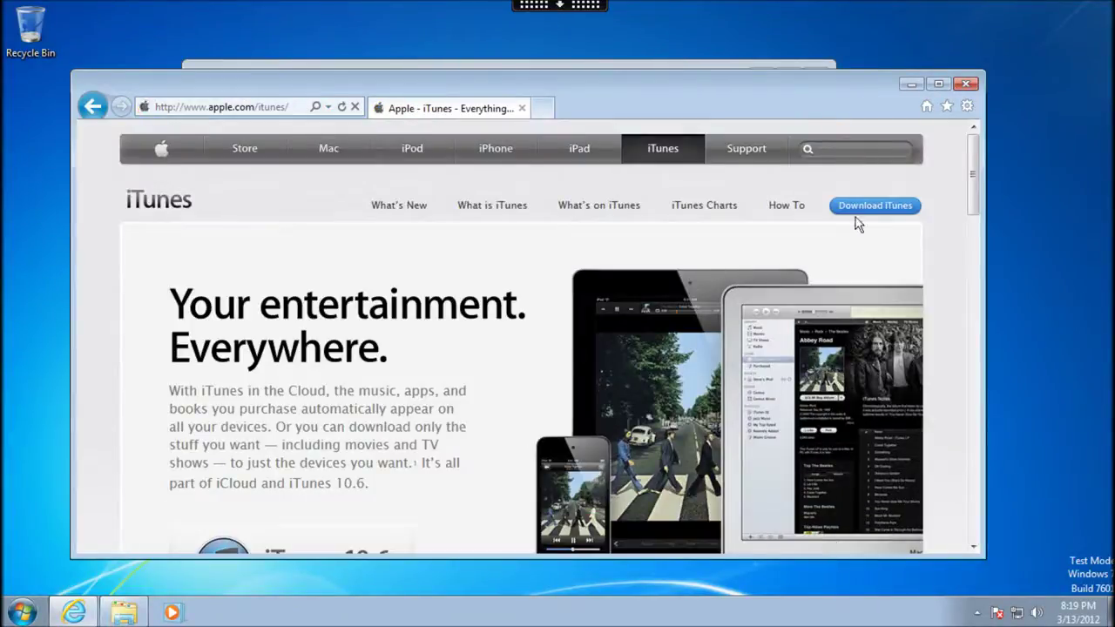
Step: Opt out of both Apple email offers and save the 64-bit iTunes64Setup.exe installer
click(900, 209)
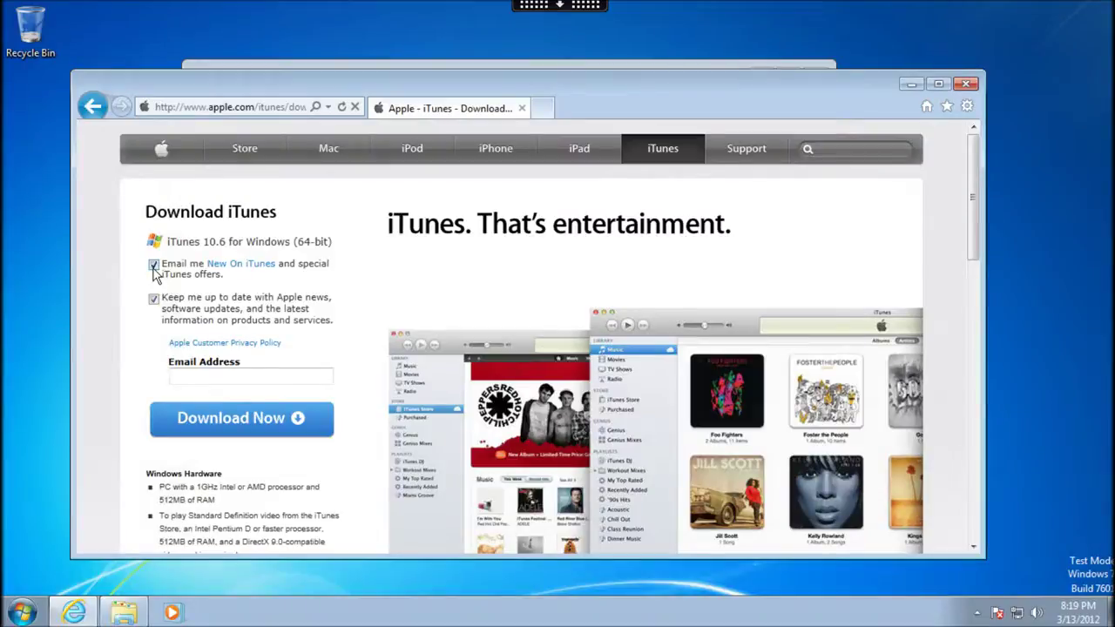
click(153, 266)
click(154, 301)
click(236, 418)
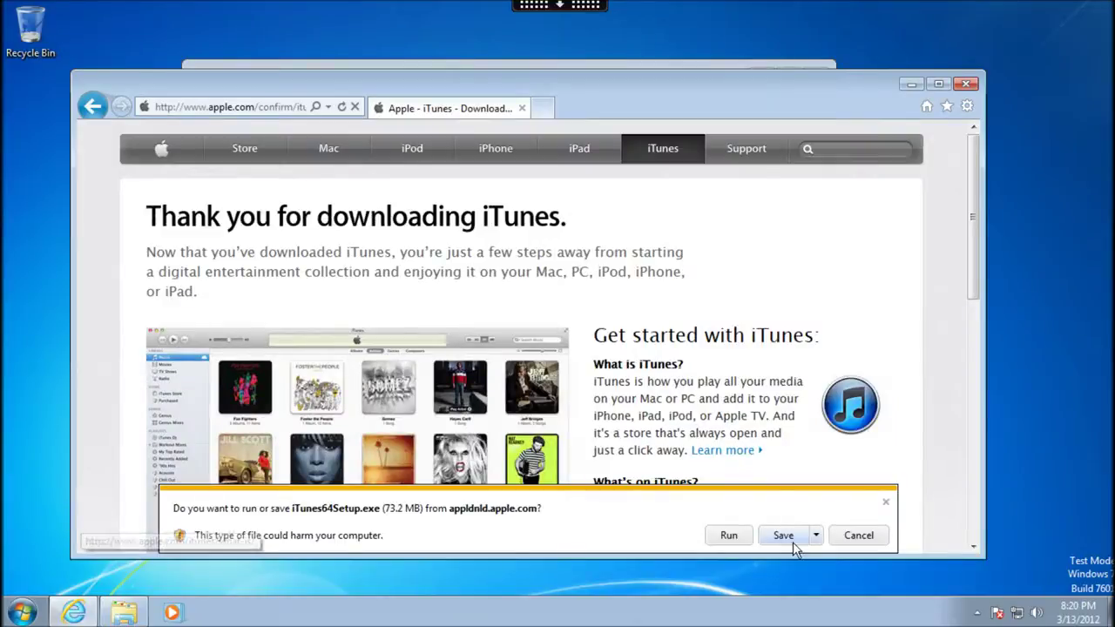
click(784, 535)
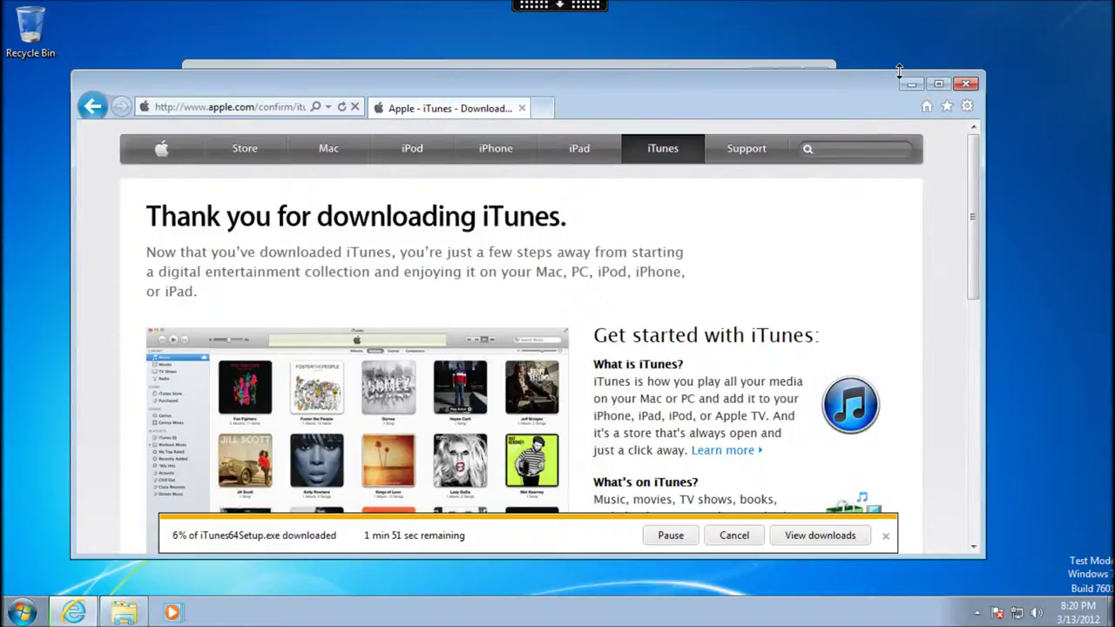
drag(898, 71, 895, 129)
click(604, 75)
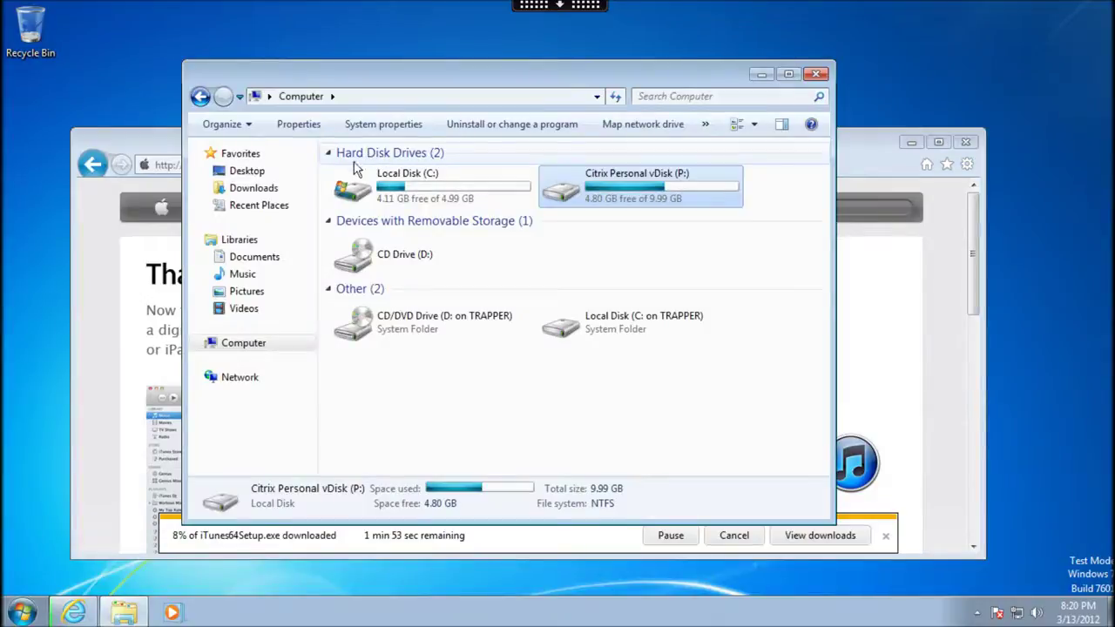
Step: Run pidgin-2.10.1 from Downloads and install it with default components and folder
click(241, 188)
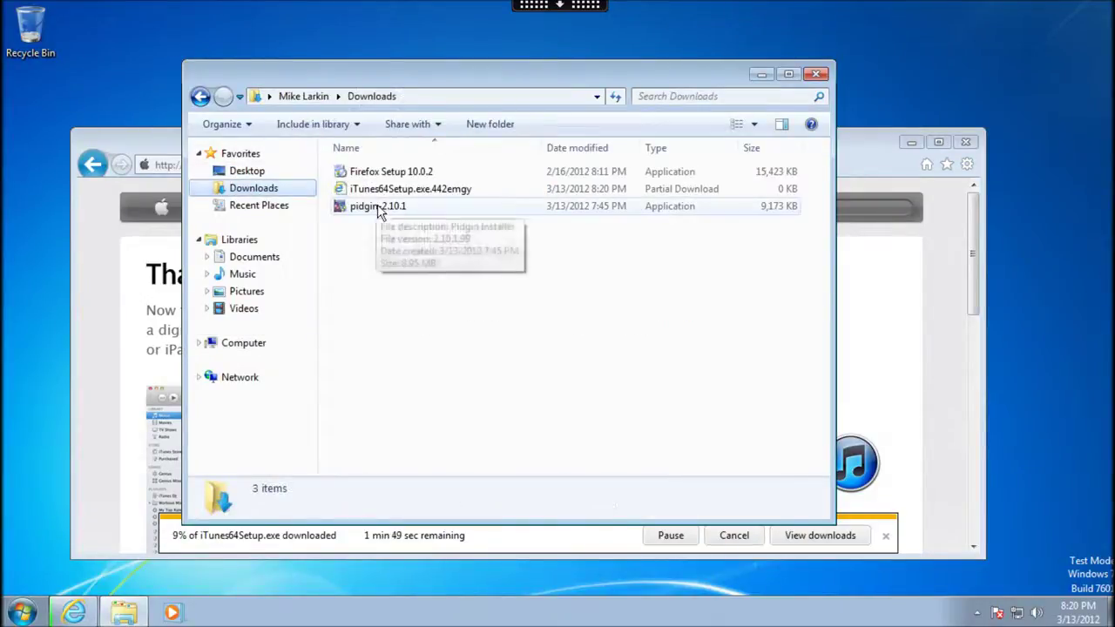
double_click(380, 209)
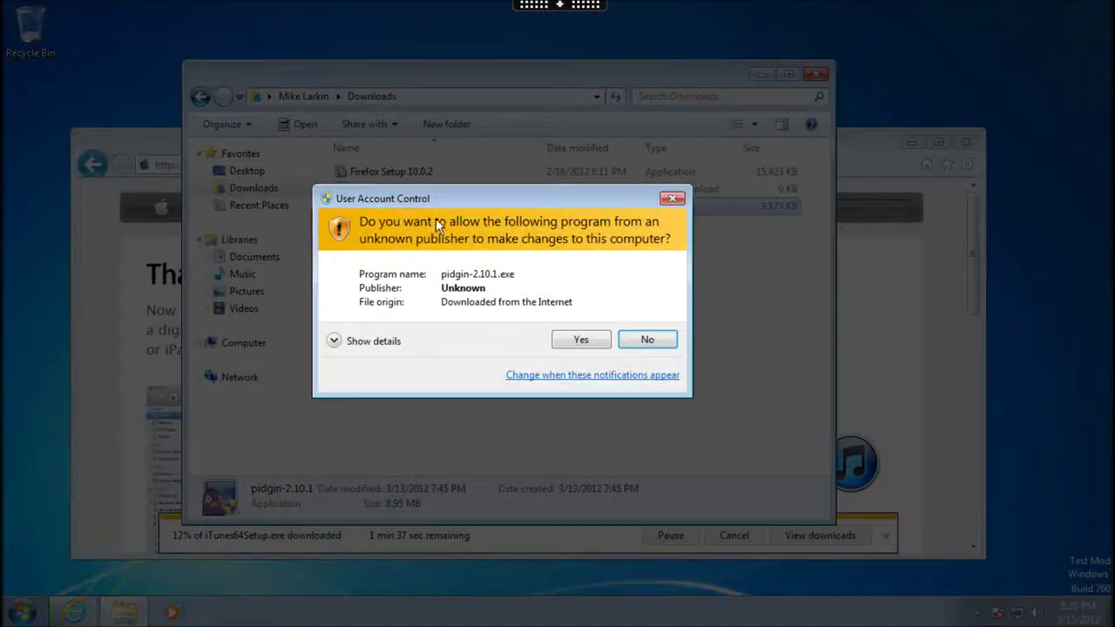
click(588, 339)
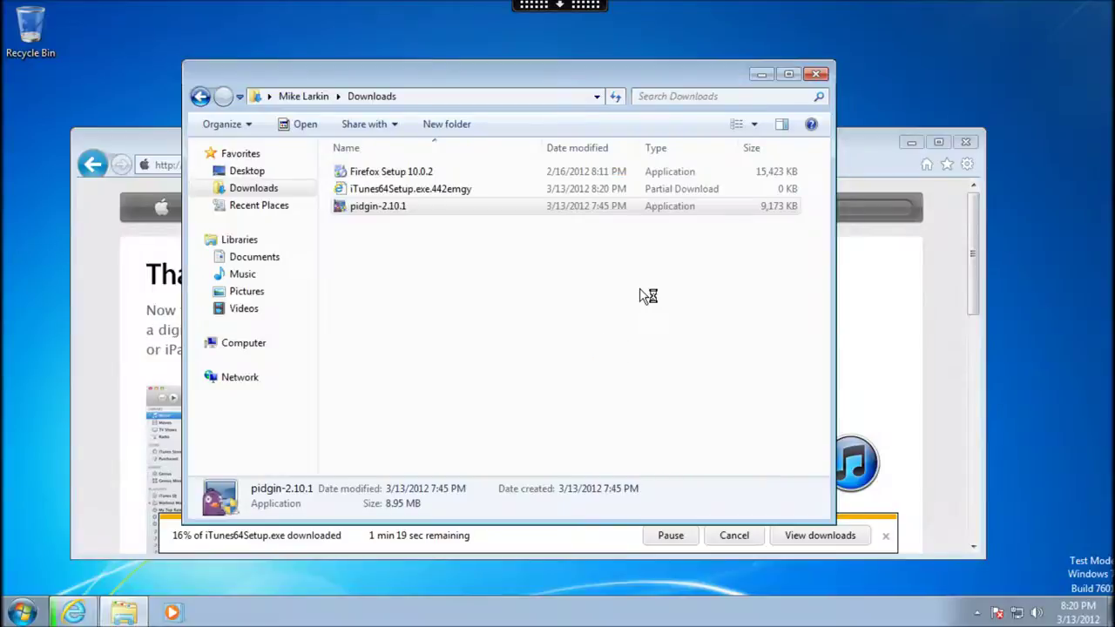
click(571, 347)
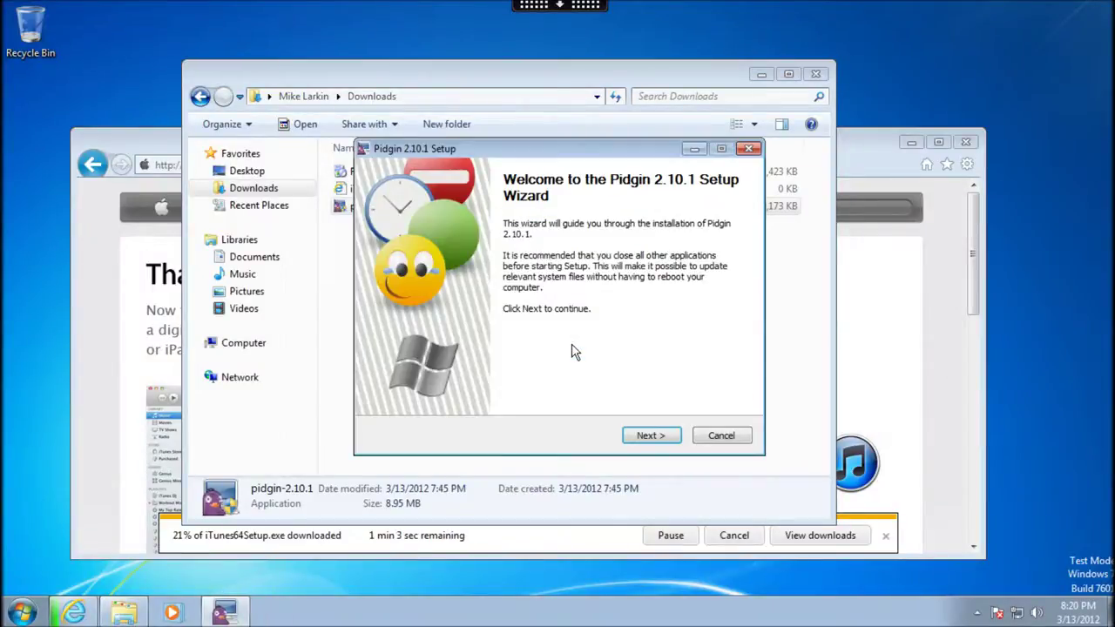
click(643, 437)
click(640, 437)
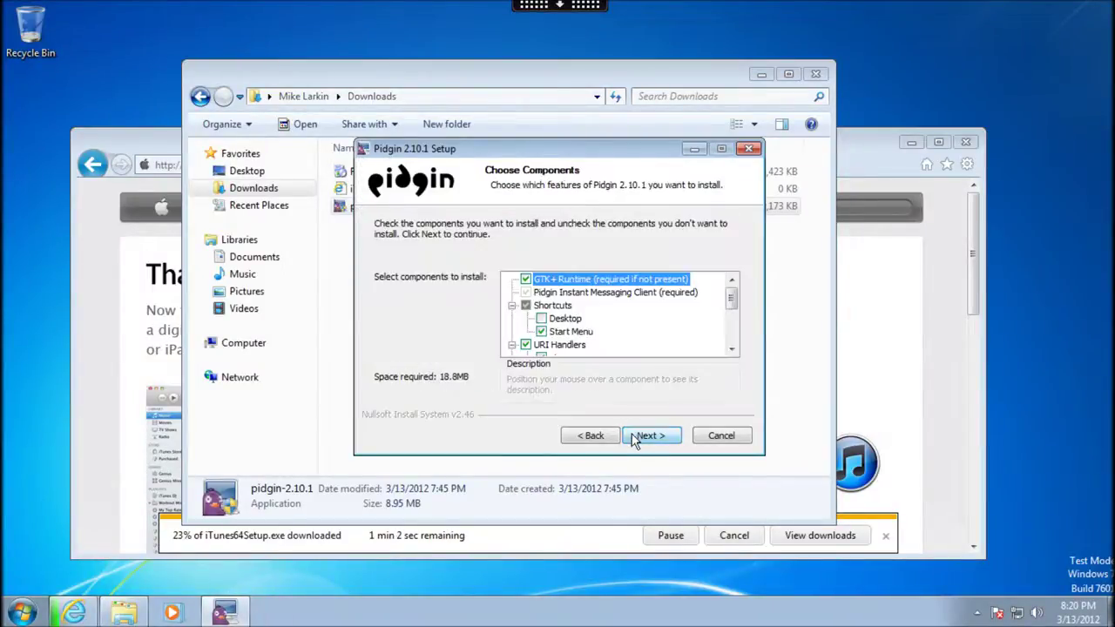
click(641, 437)
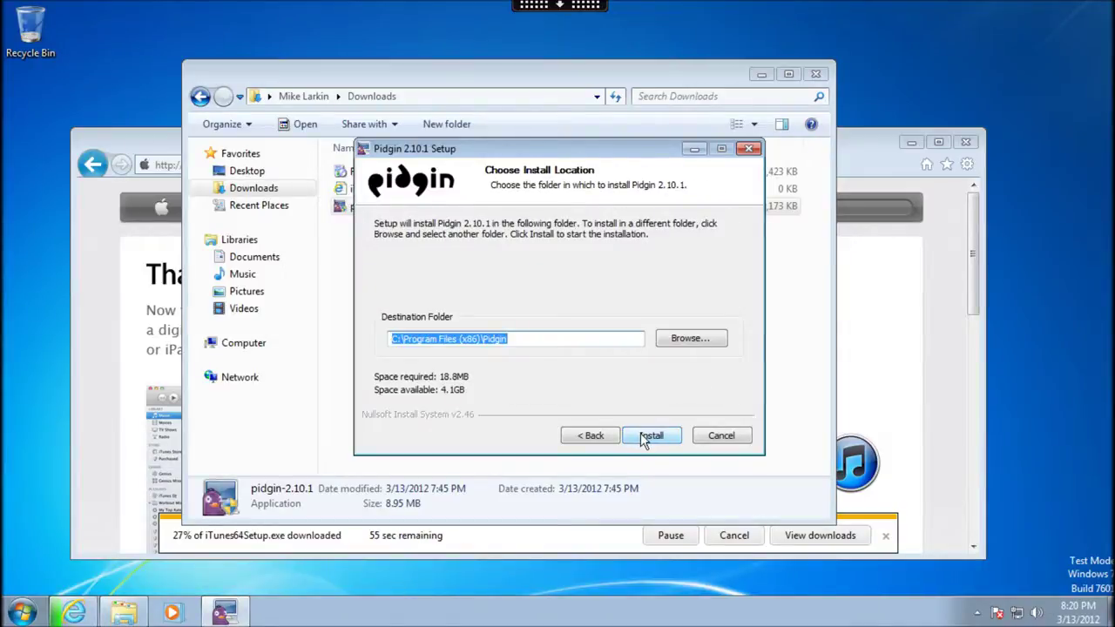
click(645, 439)
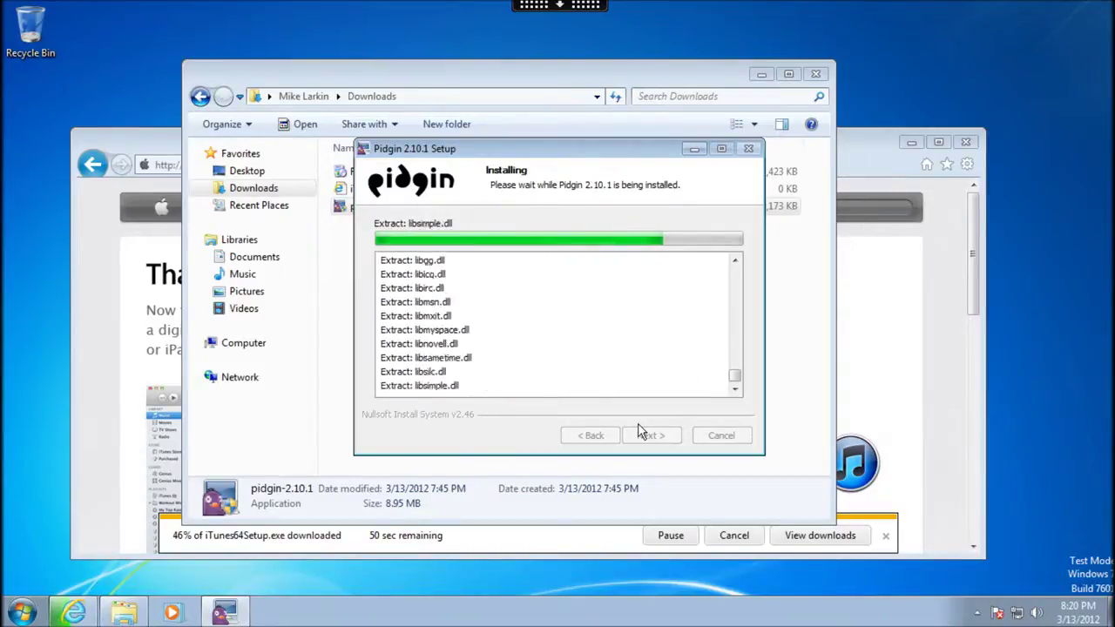
Step: Move the Pidgin setup aside and show the computer's drives in Explorer
drag(549, 148, 268, 239)
click(242, 185)
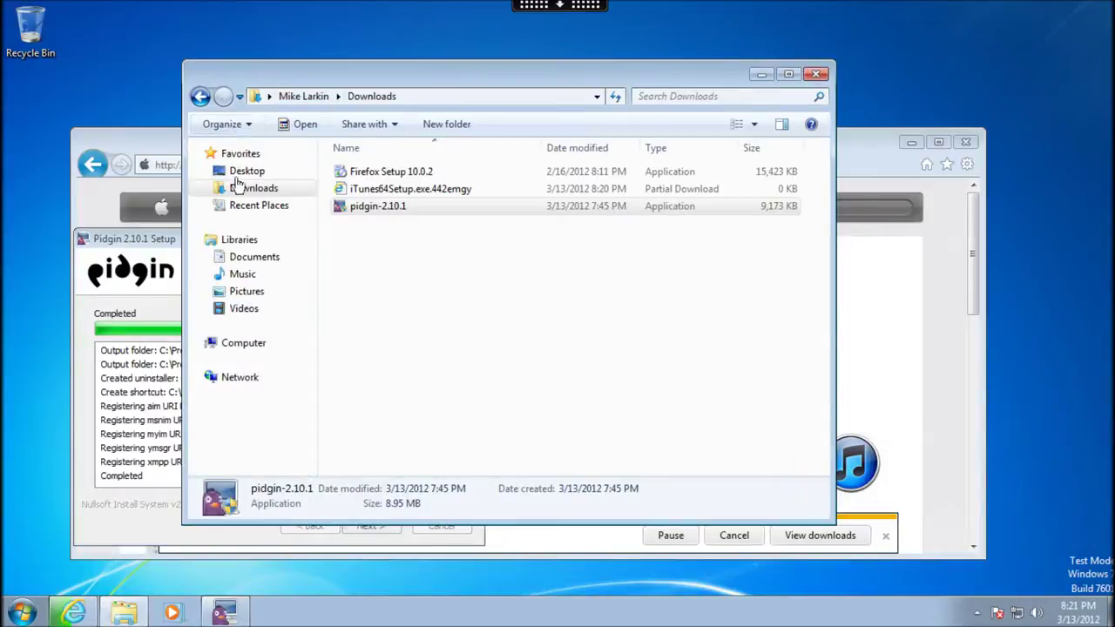
click(248, 342)
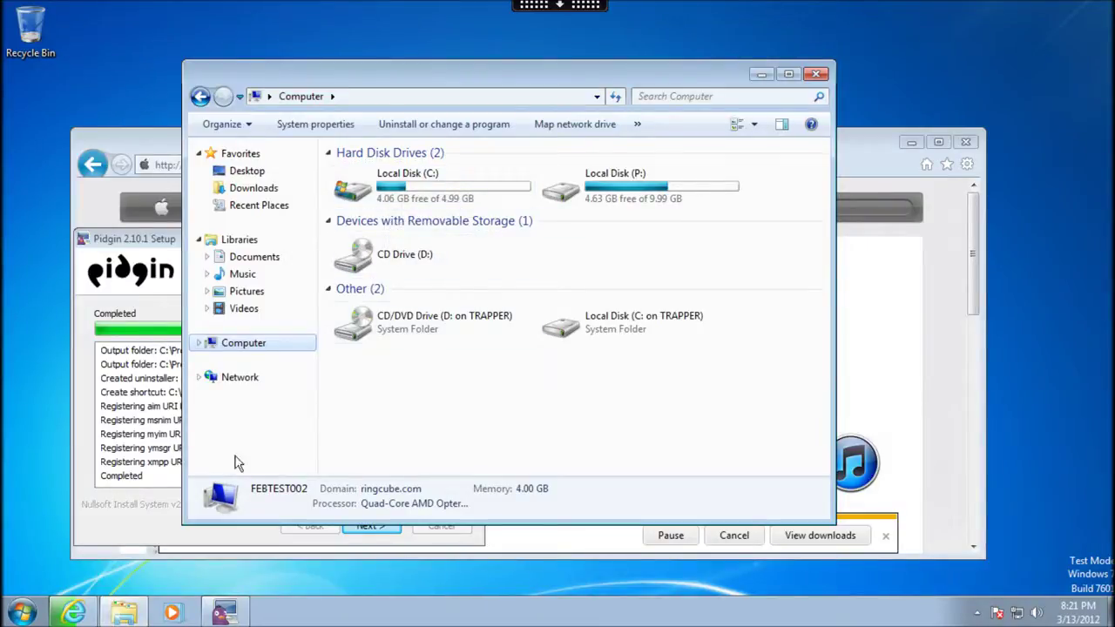
click(148, 530)
Step: Finish Pidgin setup, close its Accounts window, and return to the iTunes download page
click(367, 526)
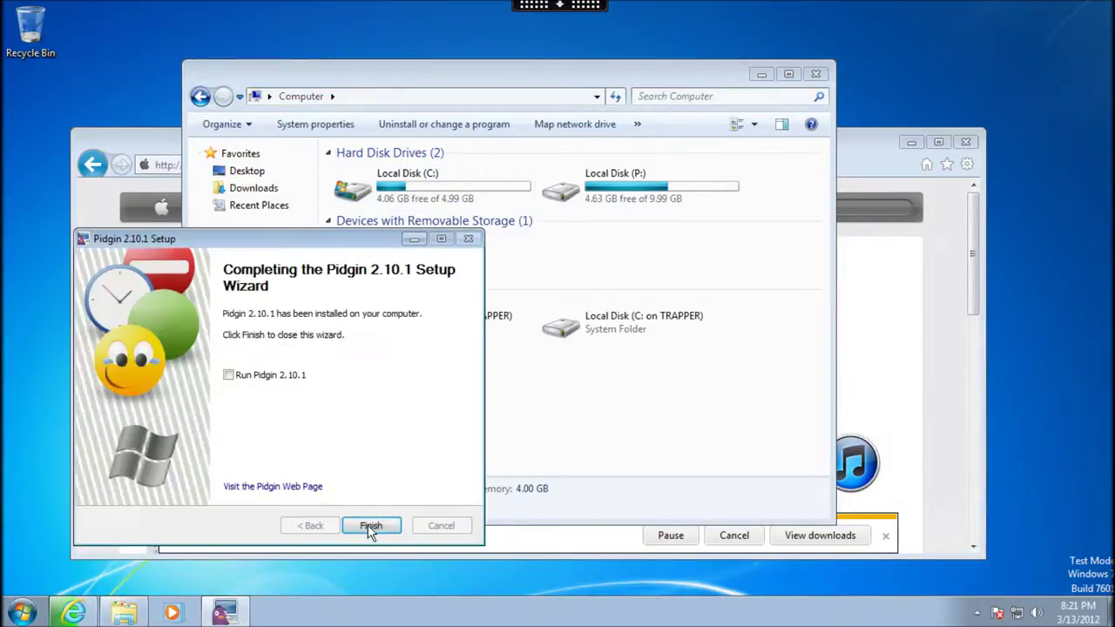
click(372, 525)
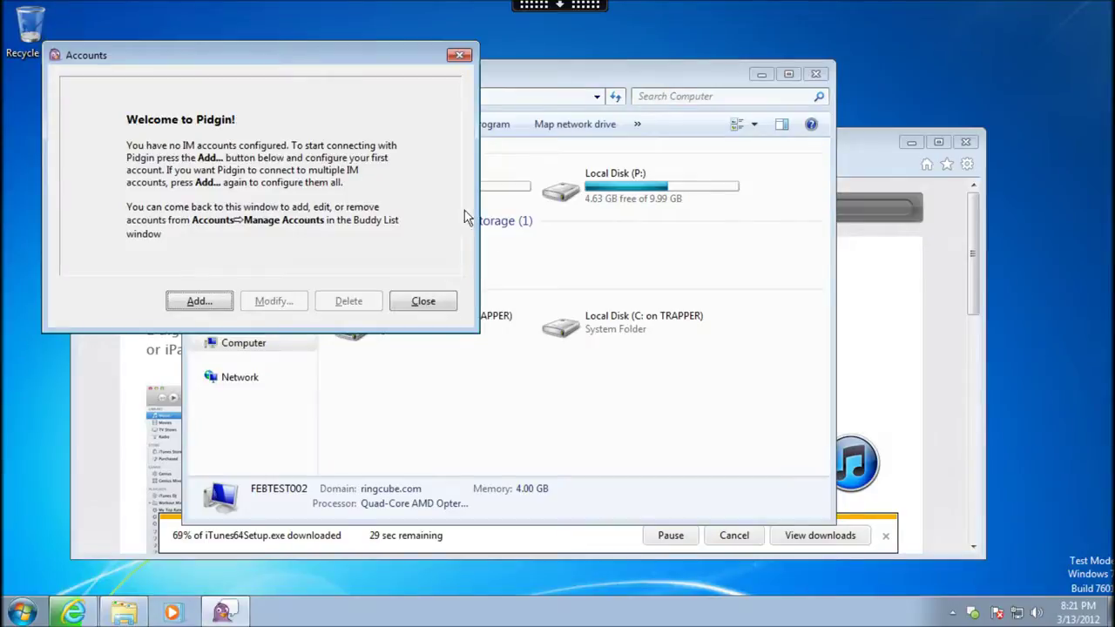
click(459, 58)
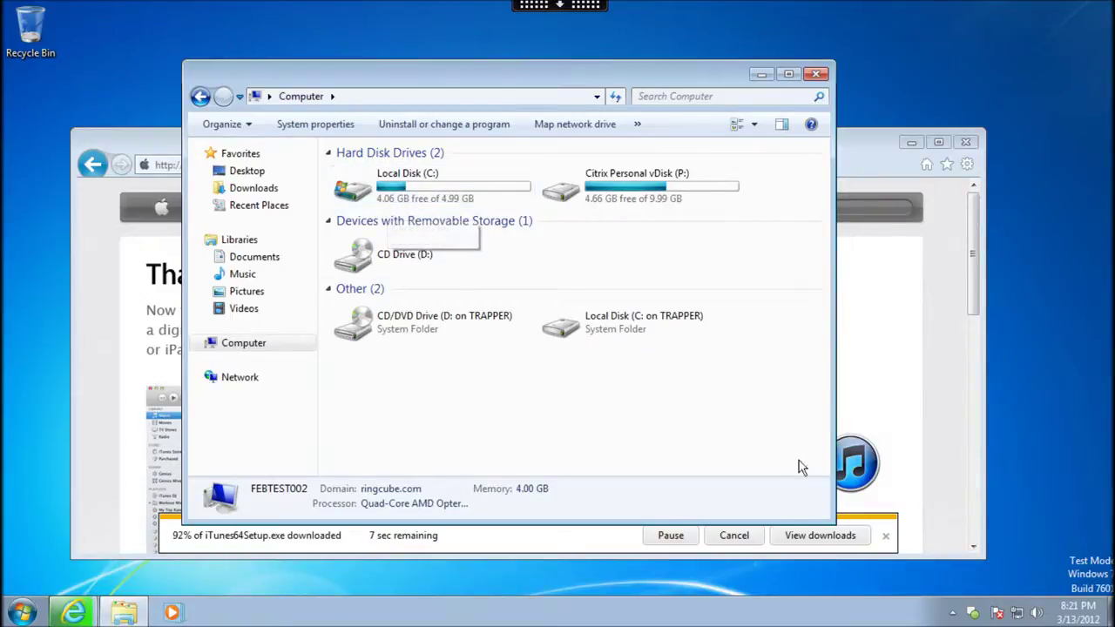
click(566, 544)
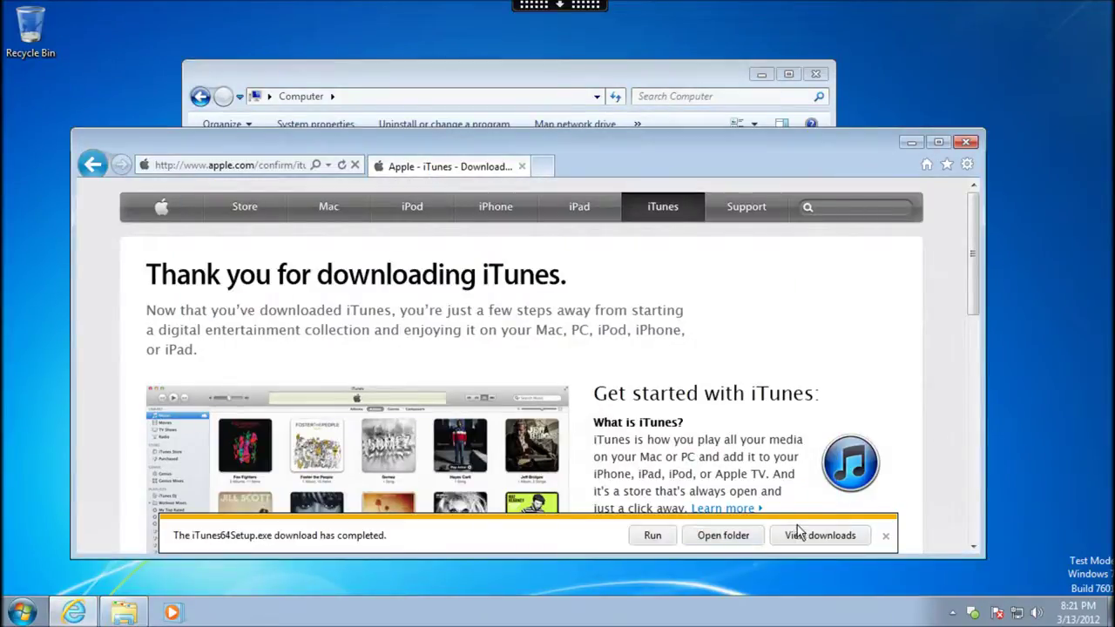
Step: Run iTunes64Setup.exe and install iTunes with default options, approving the UAC prompt
click(669, 534)
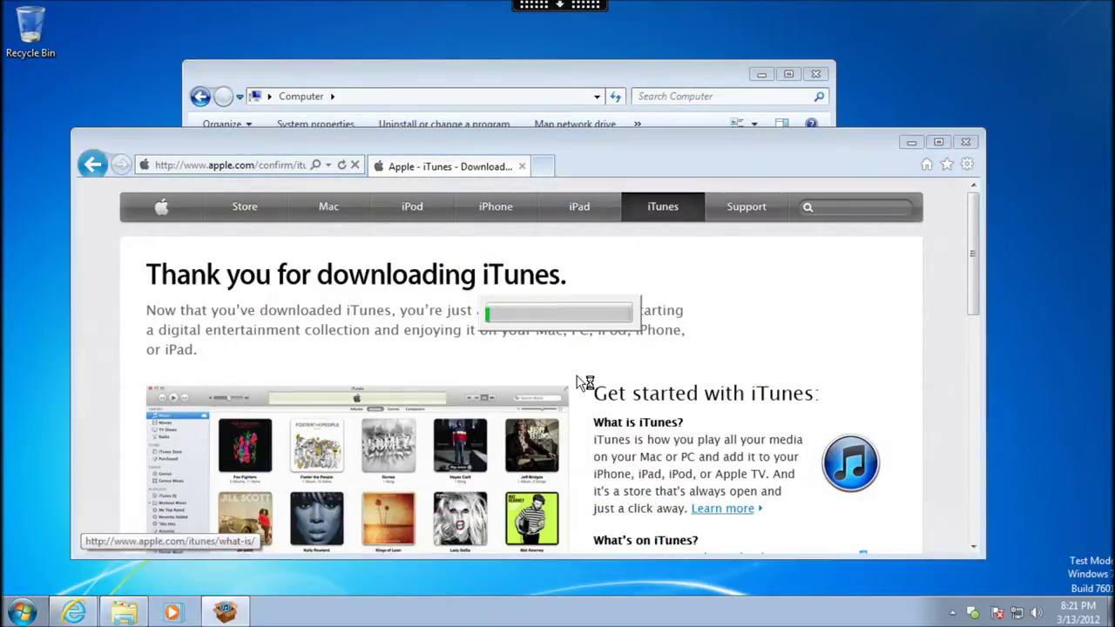
click(910, 144)
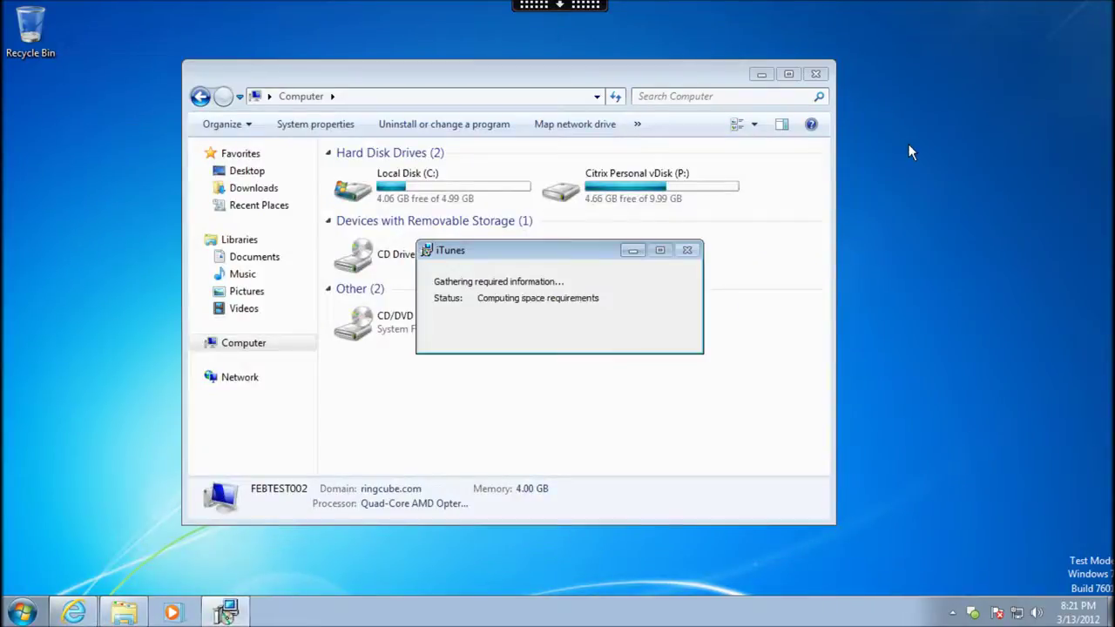
click(661, 436)
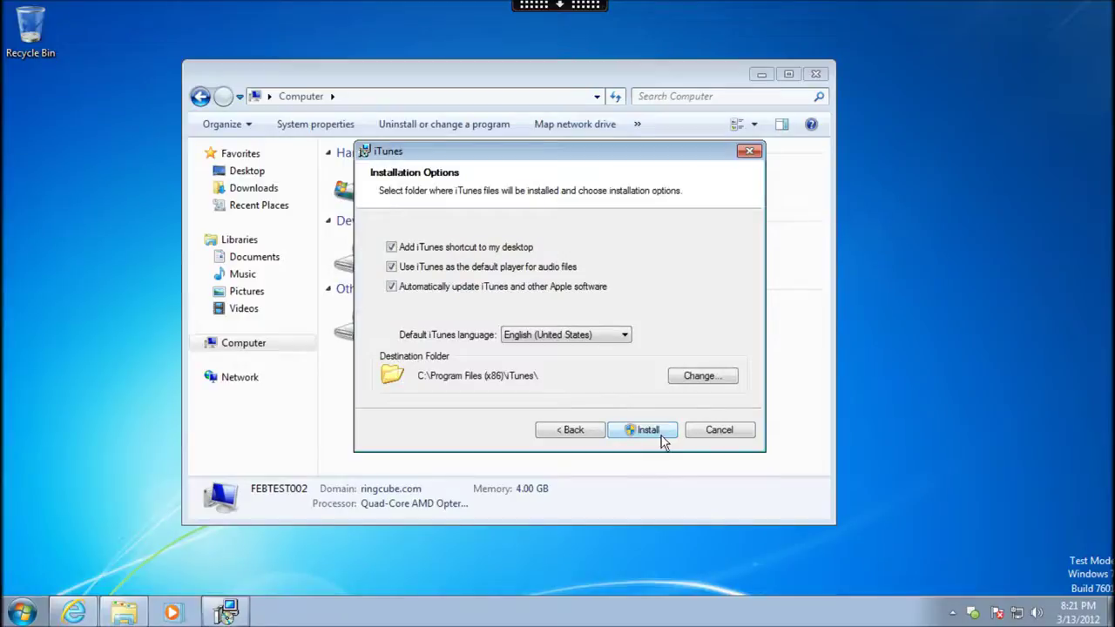
click(660, 438)
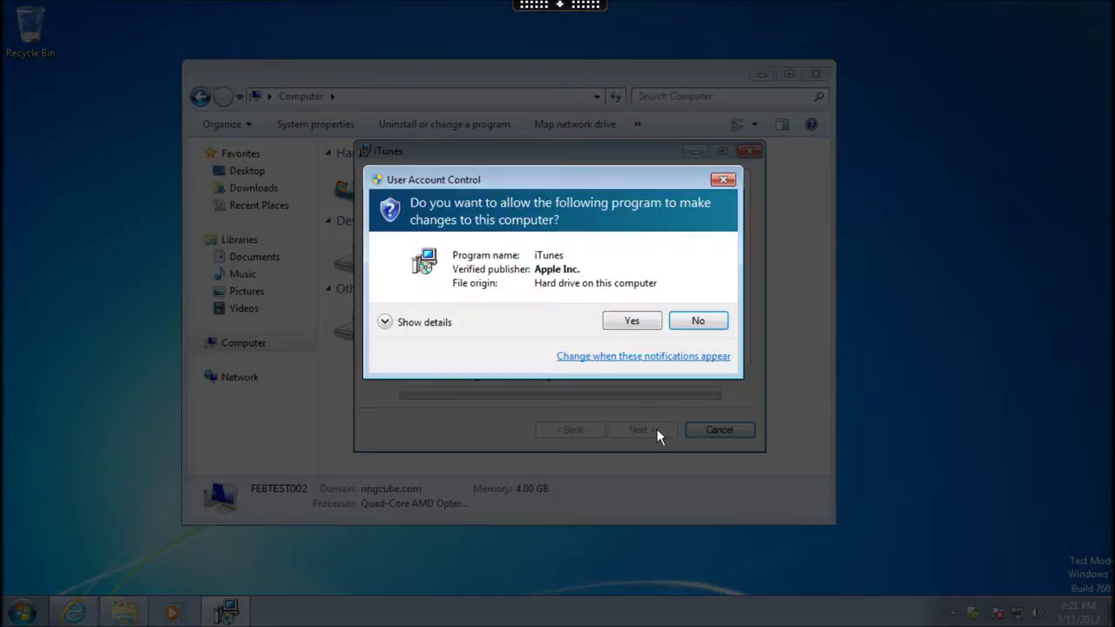
click(643, 325)
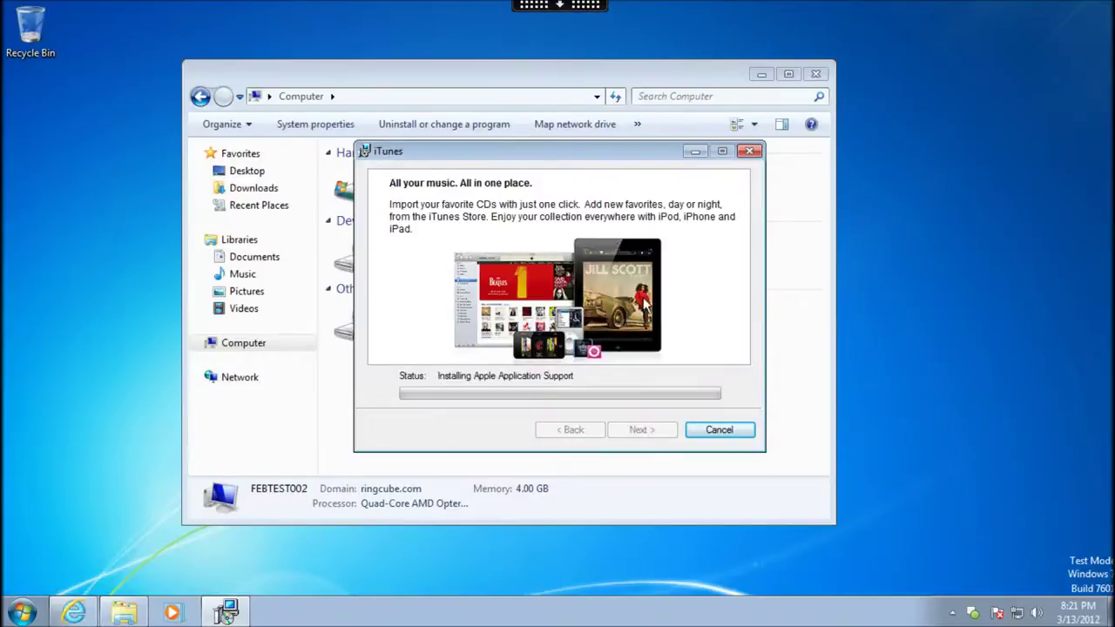
click(561, 8)
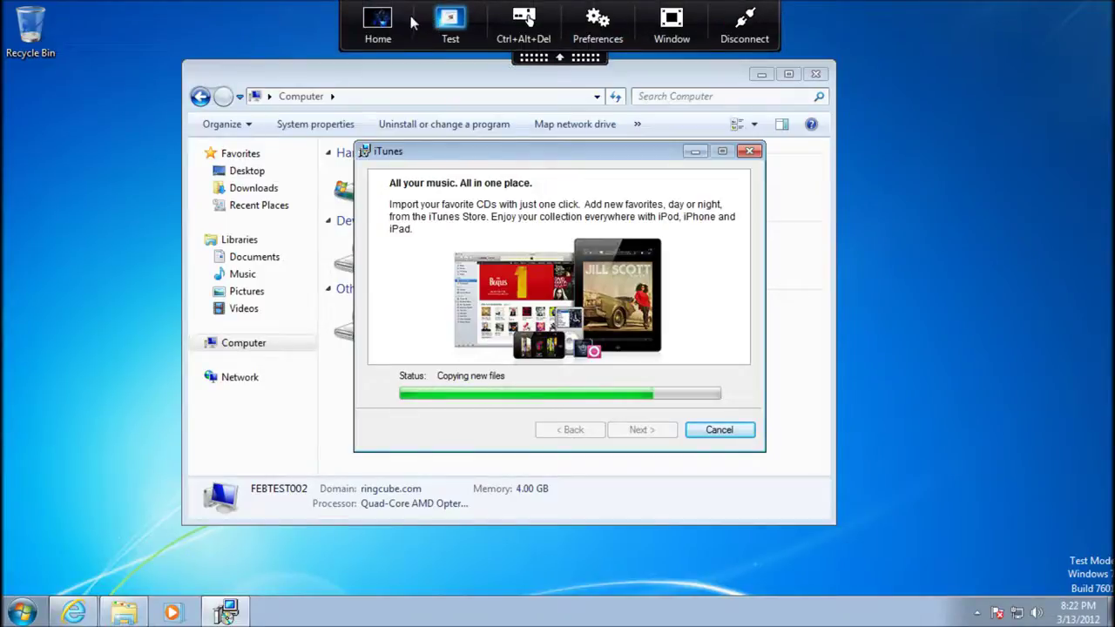
Step: Leave the virtual desktop and open the Desktop Director home dashboard in the browser
click(380, 25)
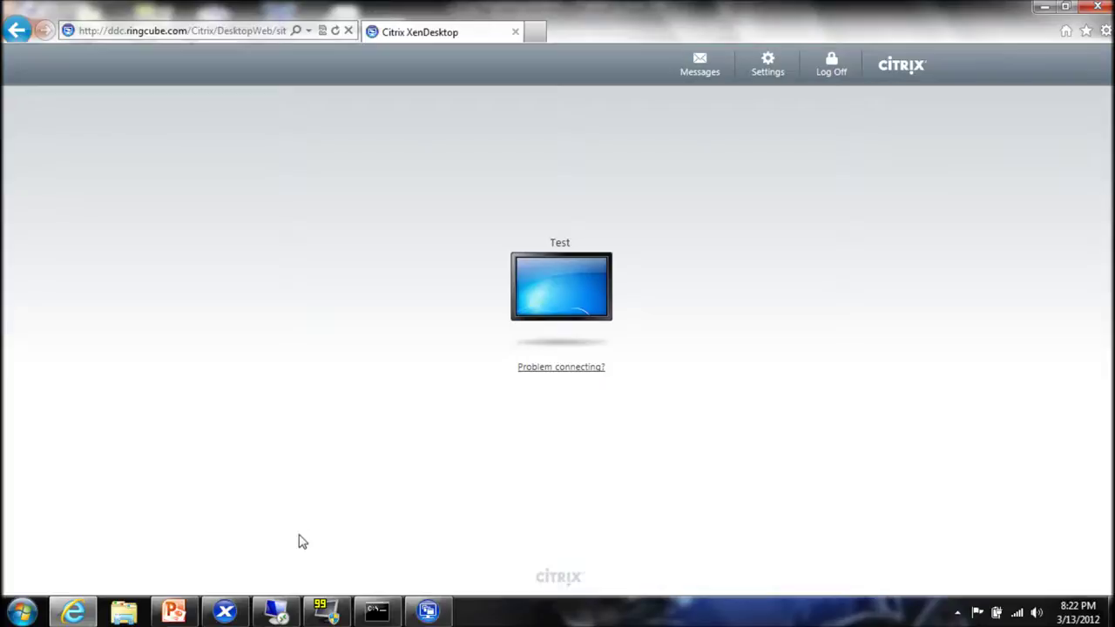
click(277, 612)
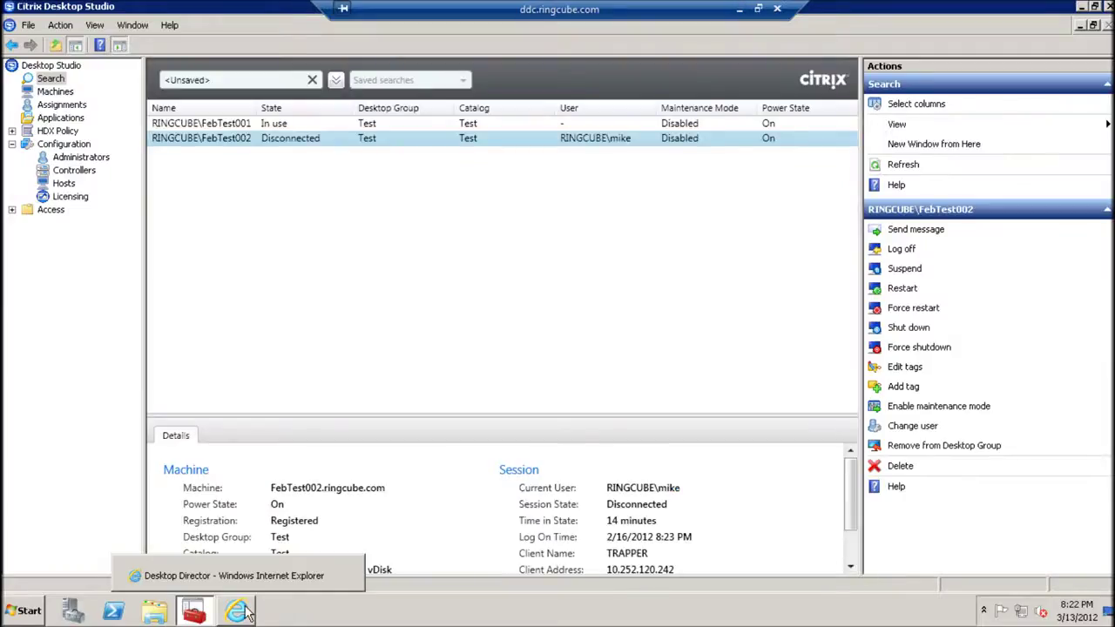
click(244, 612)
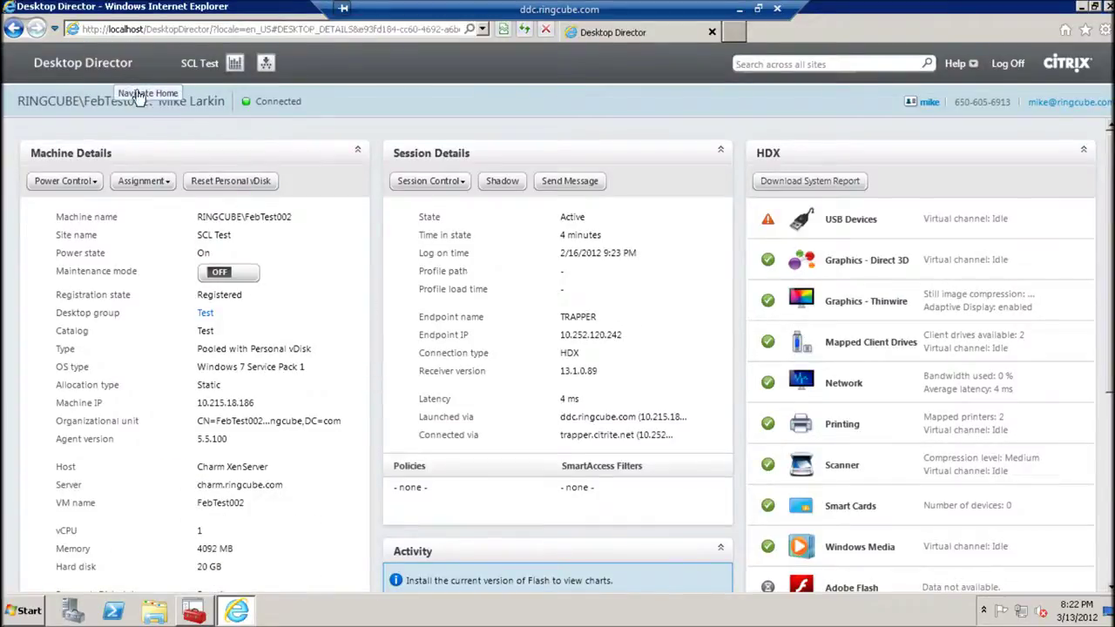
click(101, 69)
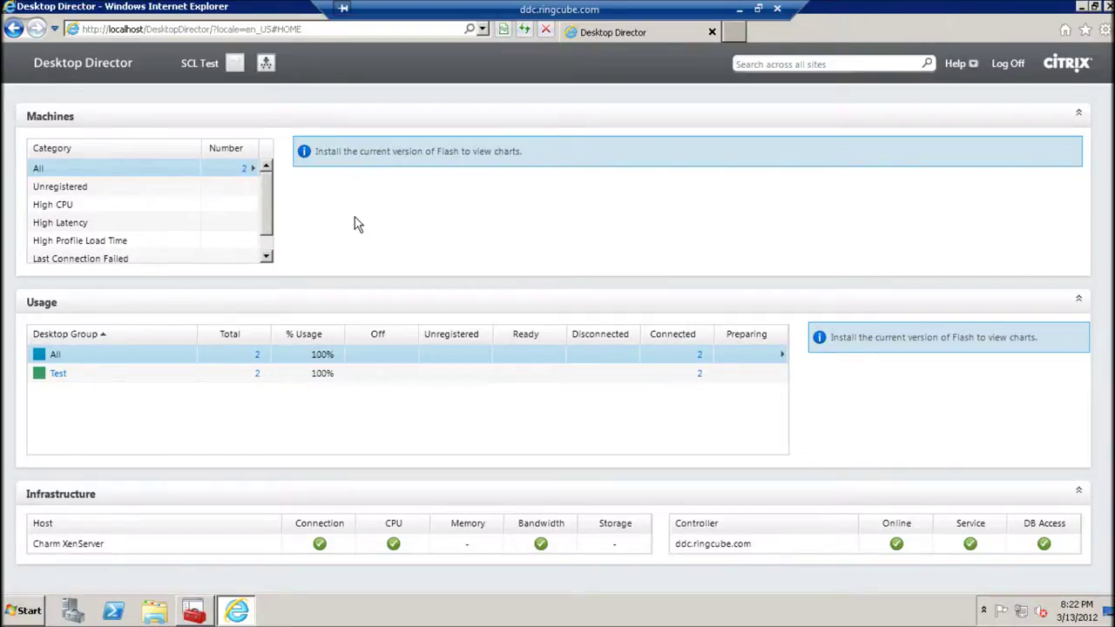
Step: Open RINGCUBE\FebTest002 from the Test group's assigned machines and review its Personal vDisk usage
click(60, 374)
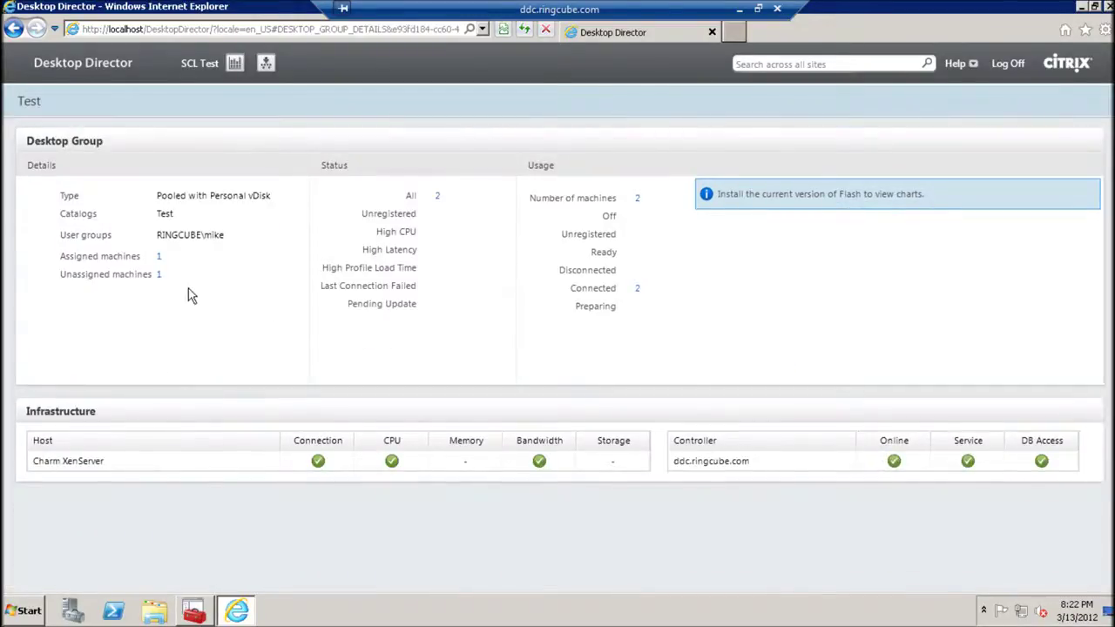
click(161, 256)
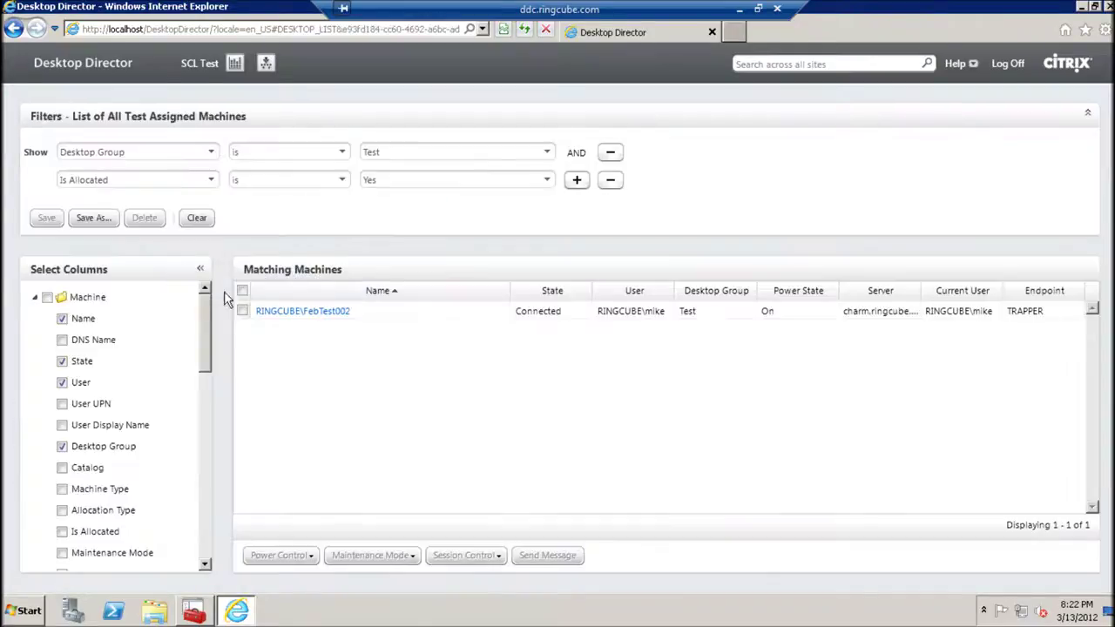
click(279, 315)
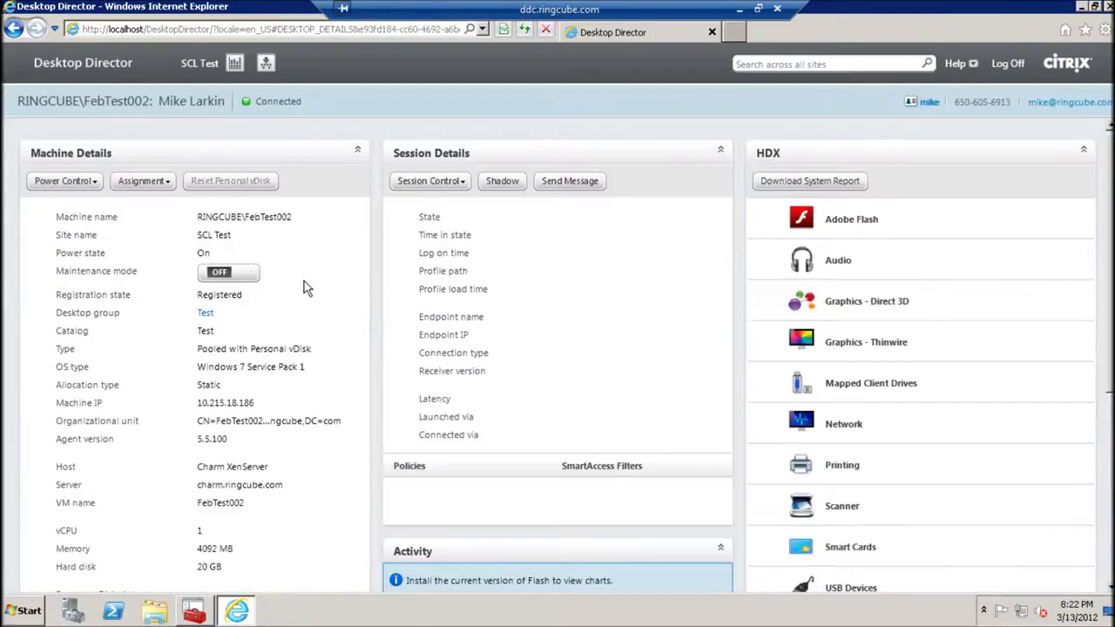
scroll(307, 287, down, 1)
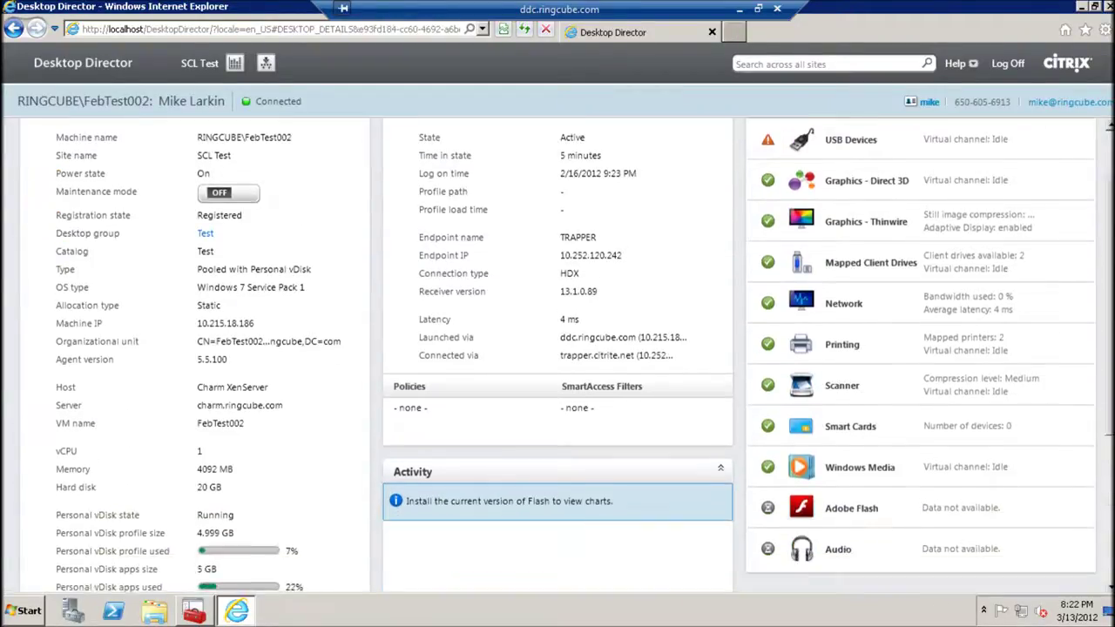
scroll(248, 410, down, 1)
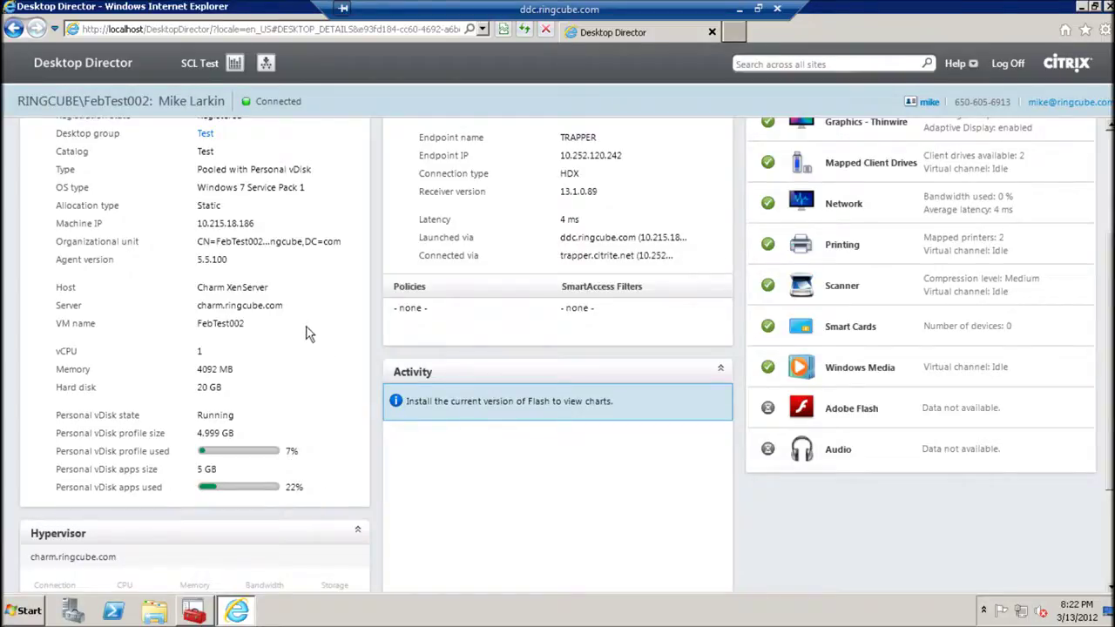
scroll(311, 331, up, 2)
scroll(305, 310, up, 3)
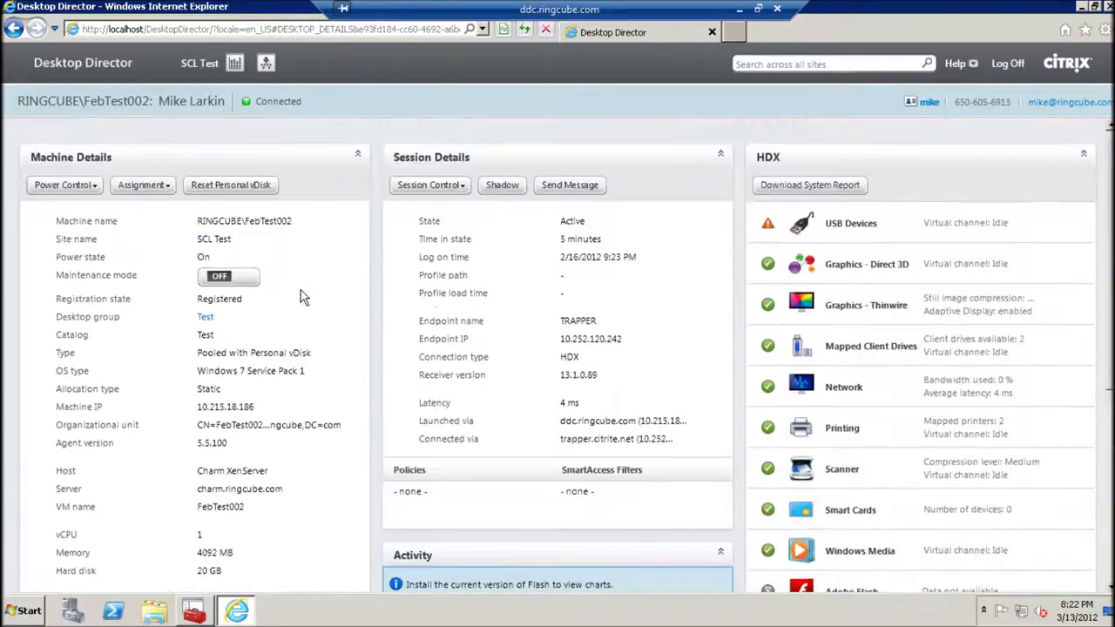
click(272, 187)
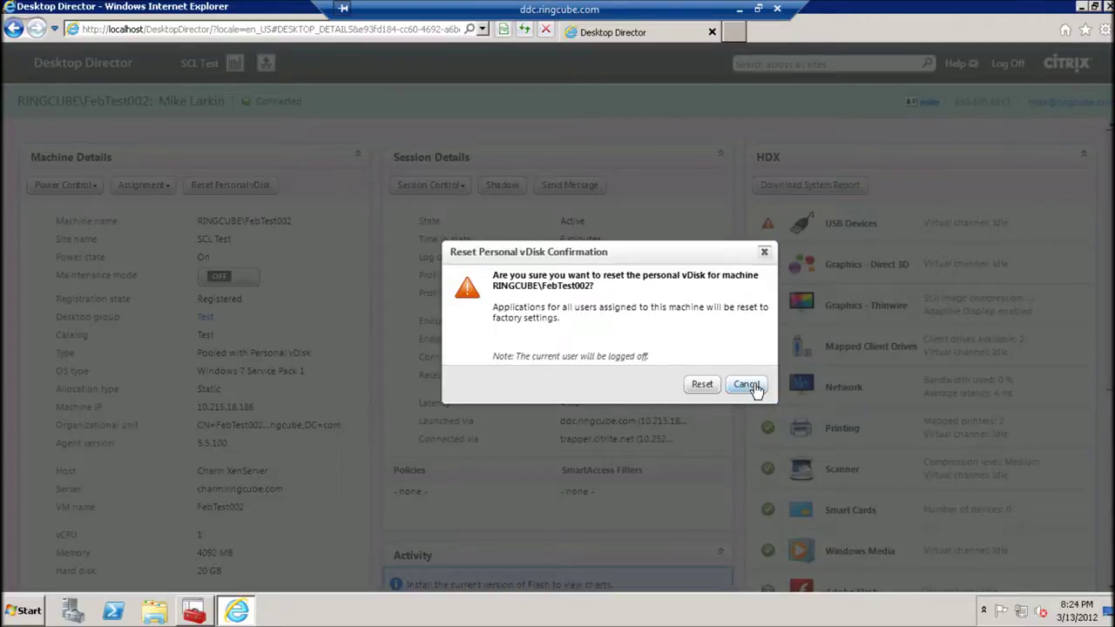
click(747, 384)
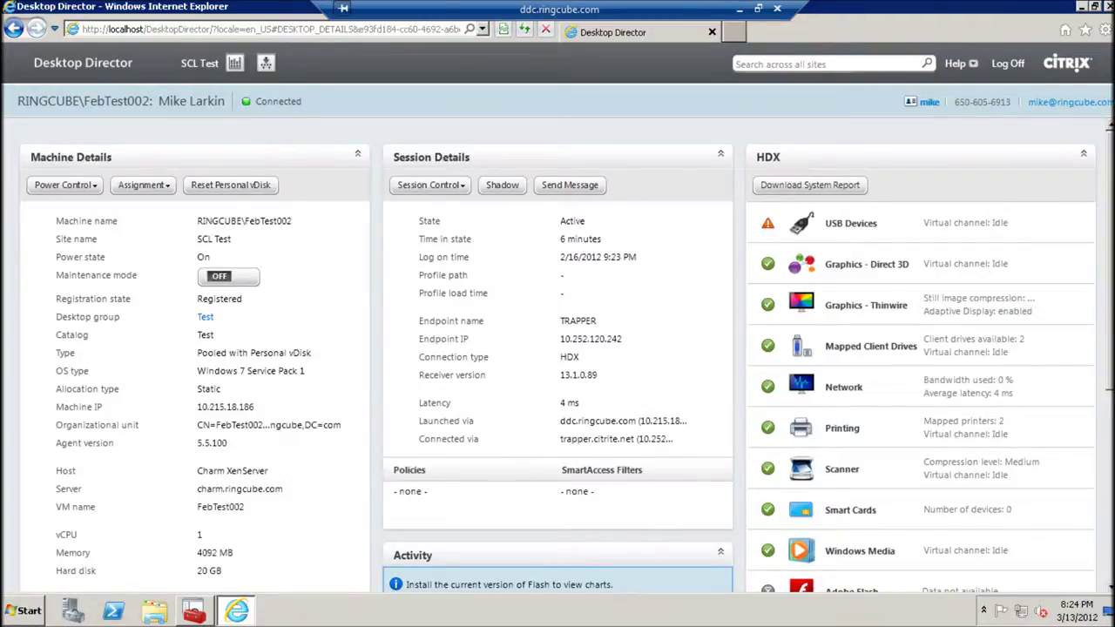
scroll(1024, 296, down, 3)
scroll(557, 349, down, 6)
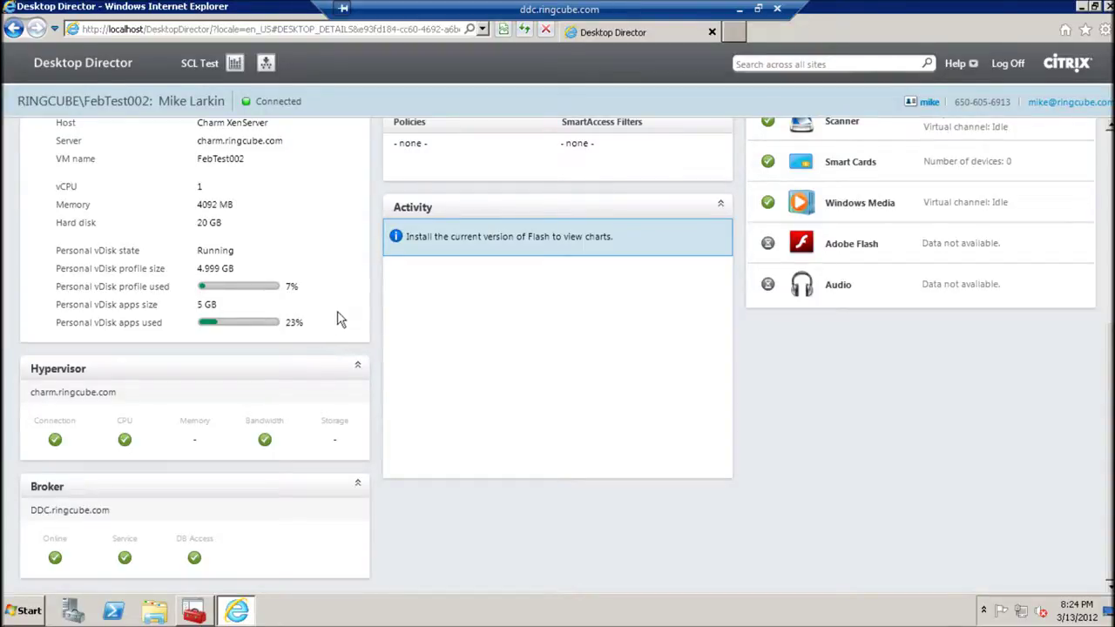
click(739, 15)
Step: In XenCenter's Storage tab, check FebTest002_pvdisk's properties, confirming its 10 GB size
click(225, 610)
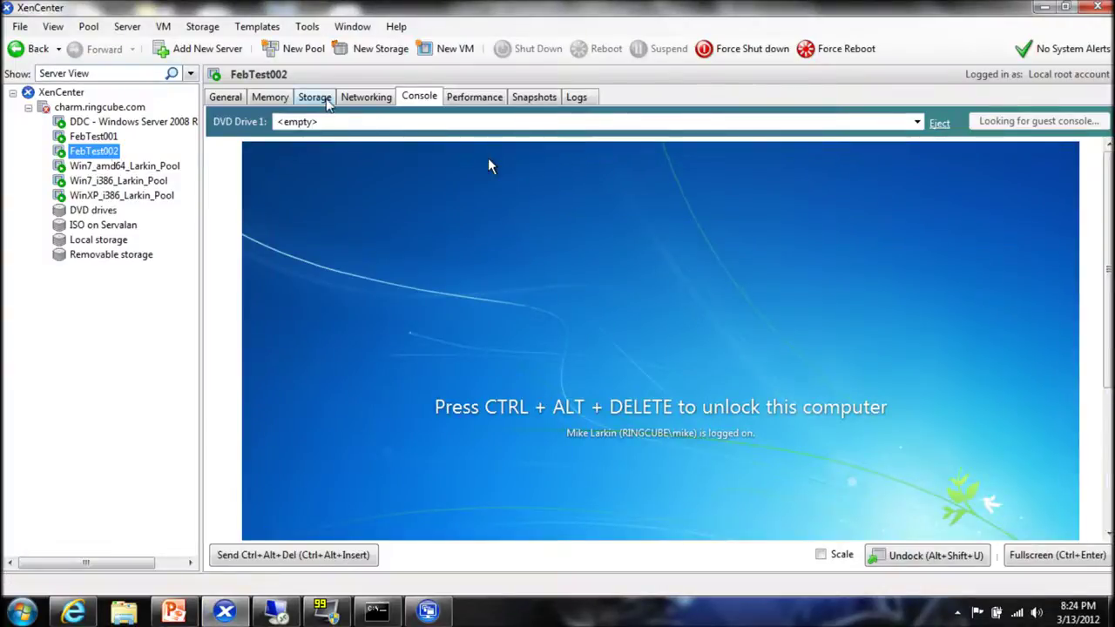
click(327, 101)
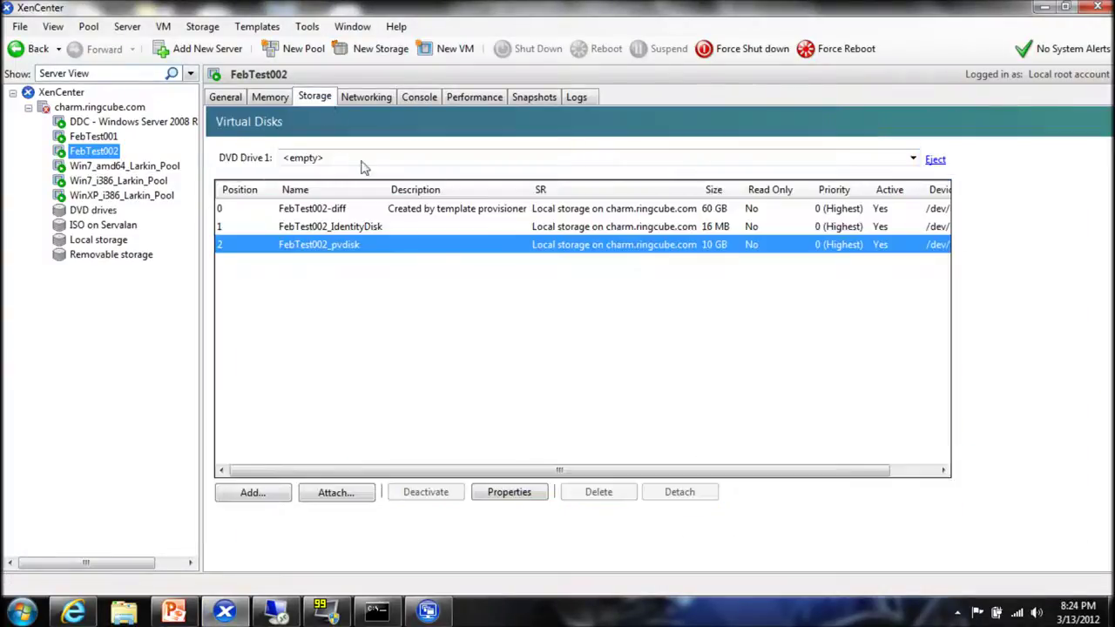
right_click(716, 248)
click(765, 257)
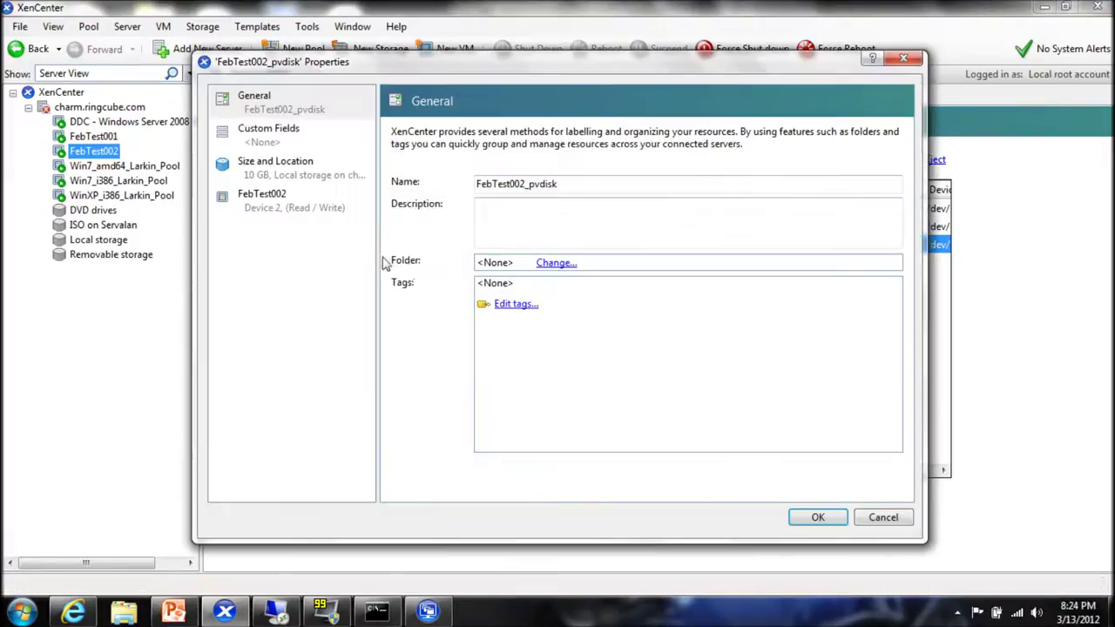
click(279, 168)
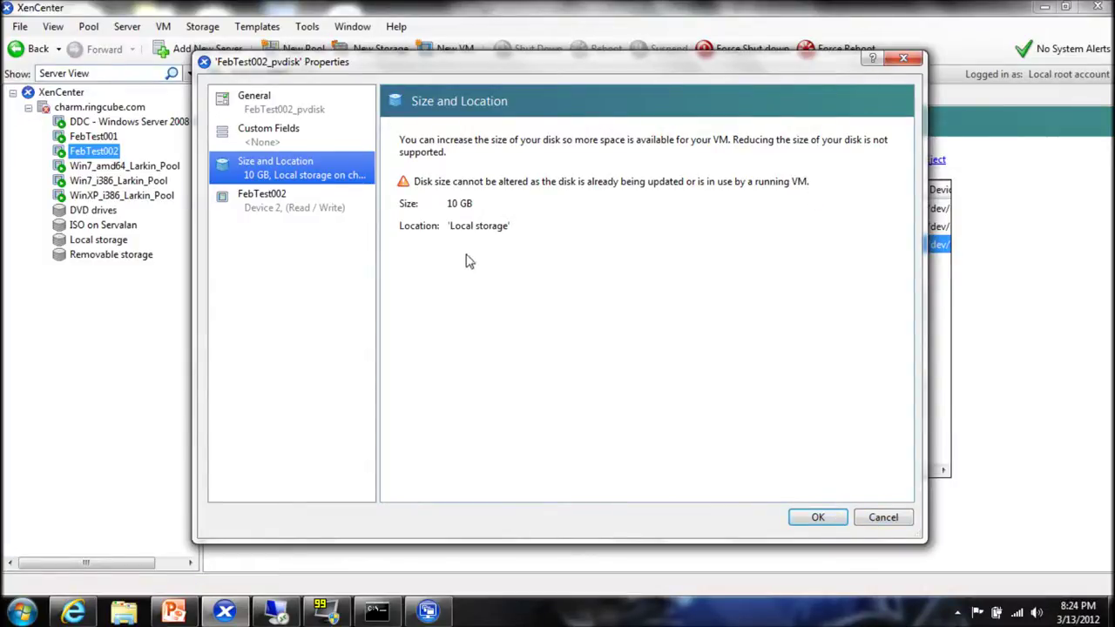
click(818, 520)
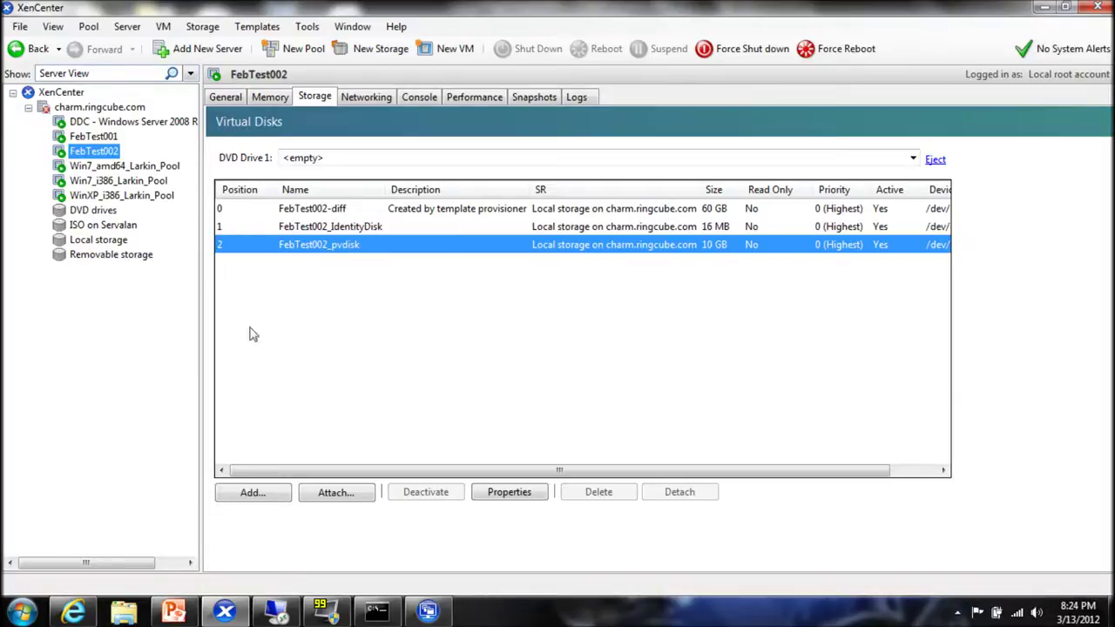
click(142, 184)
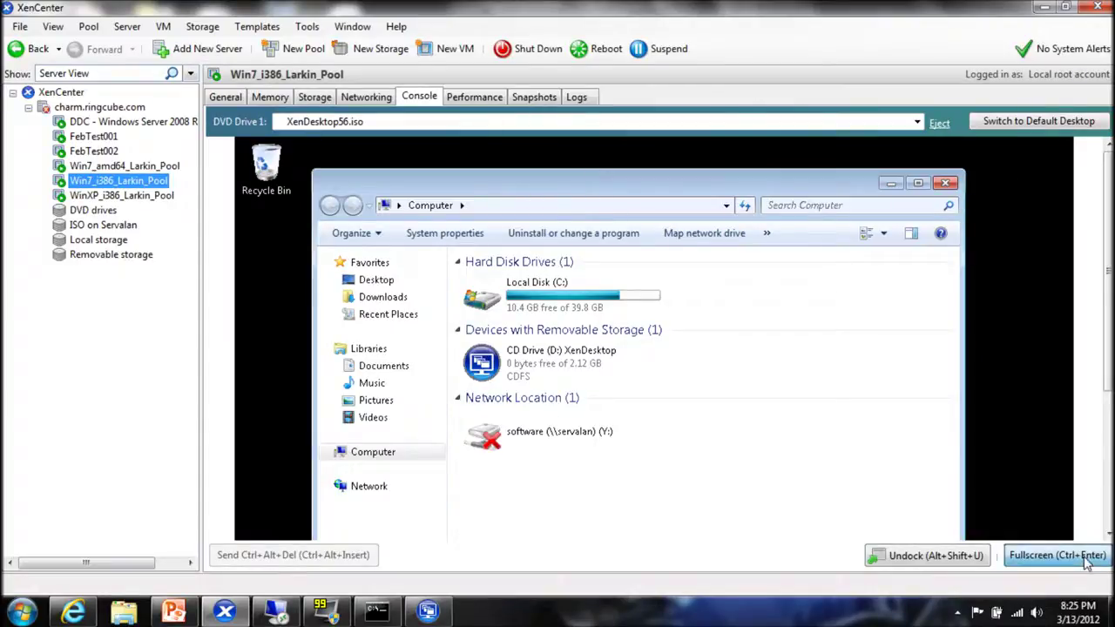
Step: Switch the Win7_i386_Larkin_Pool console to full screen
click(1056, 555)
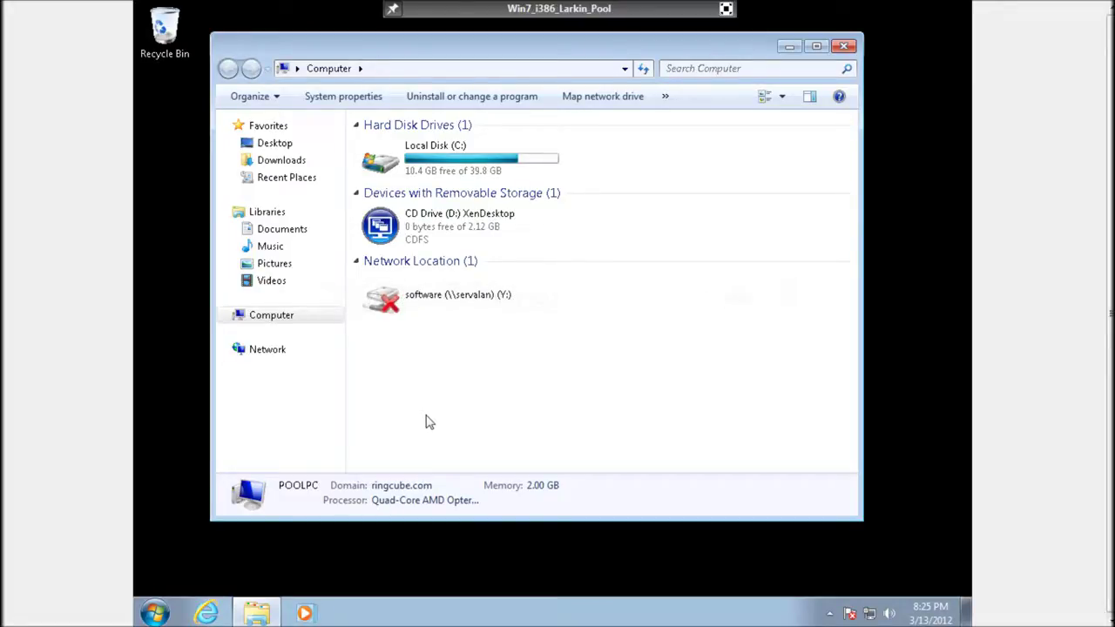
Step: Expand the Citrix folder under All Programs to reveal Receiver and Update Personal vDisk
click(155, 614)
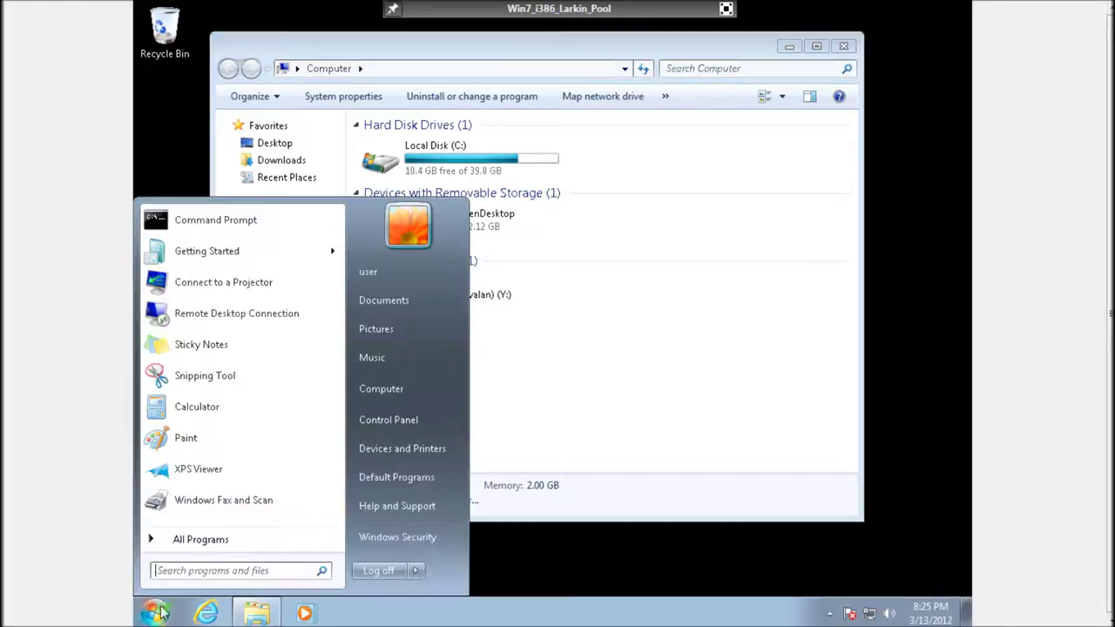
click(195, 551)
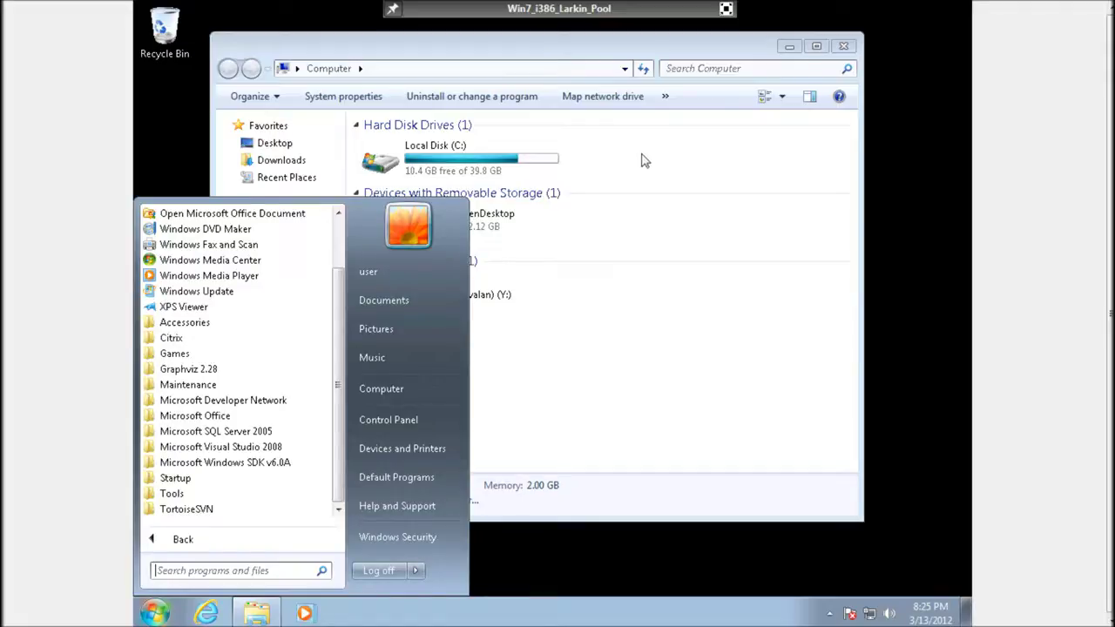
click(183, 338)
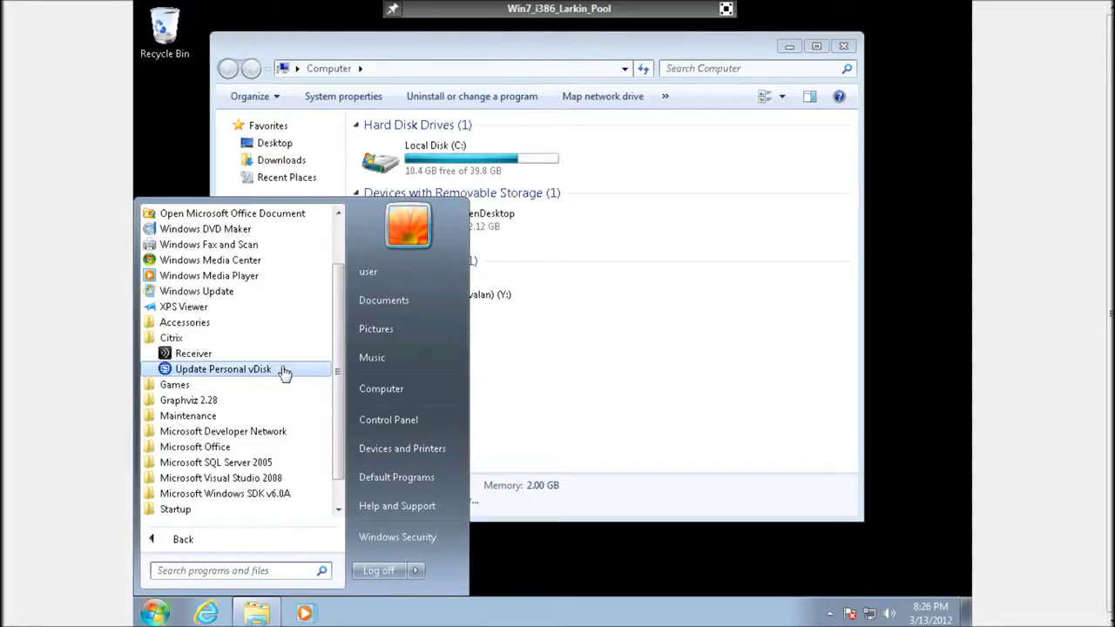
Step: Begin shutting down the base VM, exit full screen, and switch to the Desktop Viewer session
click(378, 572)
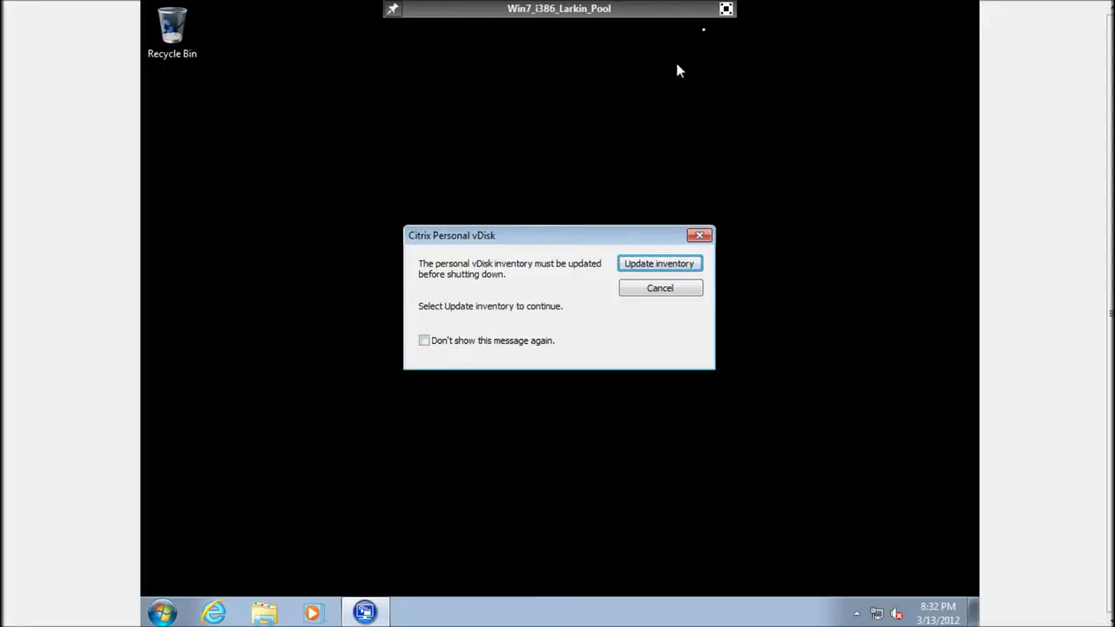
click(726, 8)
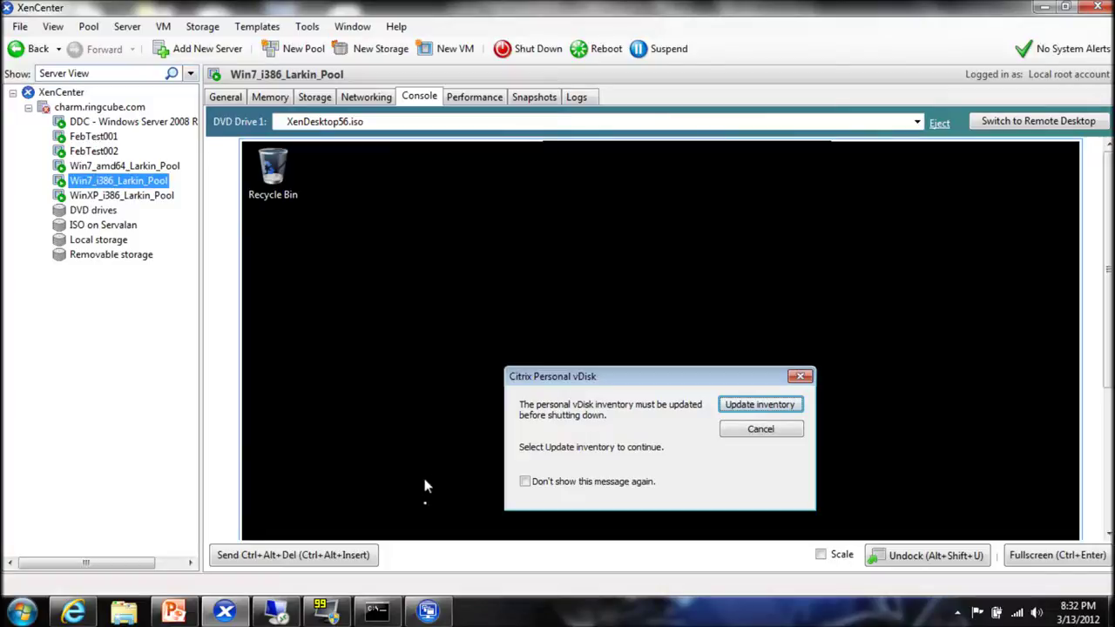
click(428, 612)
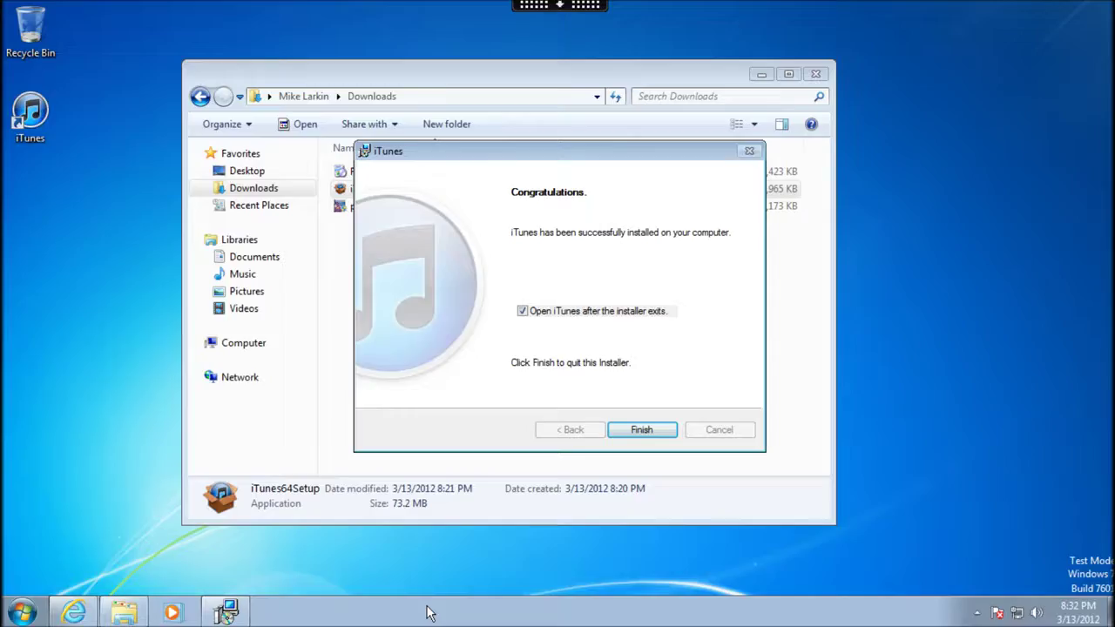
Step: Finish the iTunes install, accept its licence, and dismiss the QuickTime warning
click(656, 430)
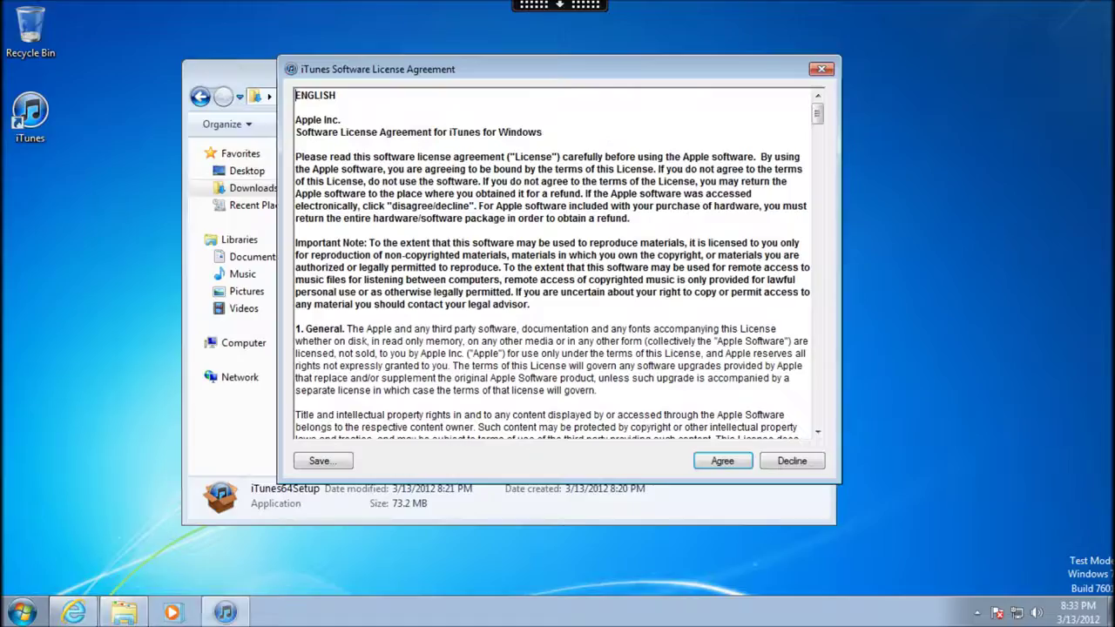
click(720, 462)
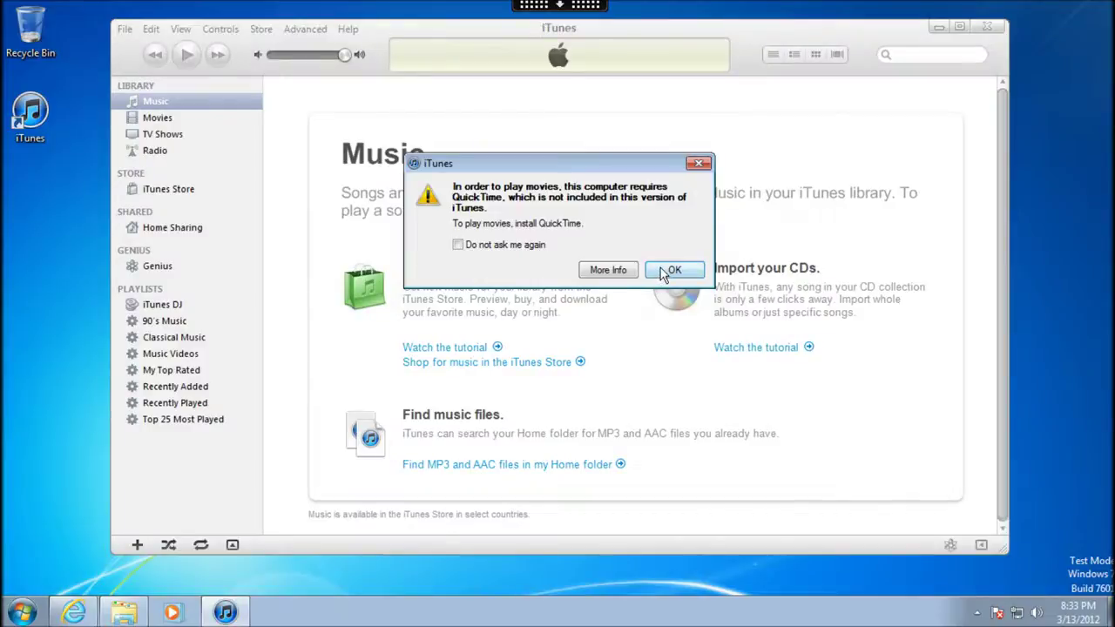
click(660, 269)
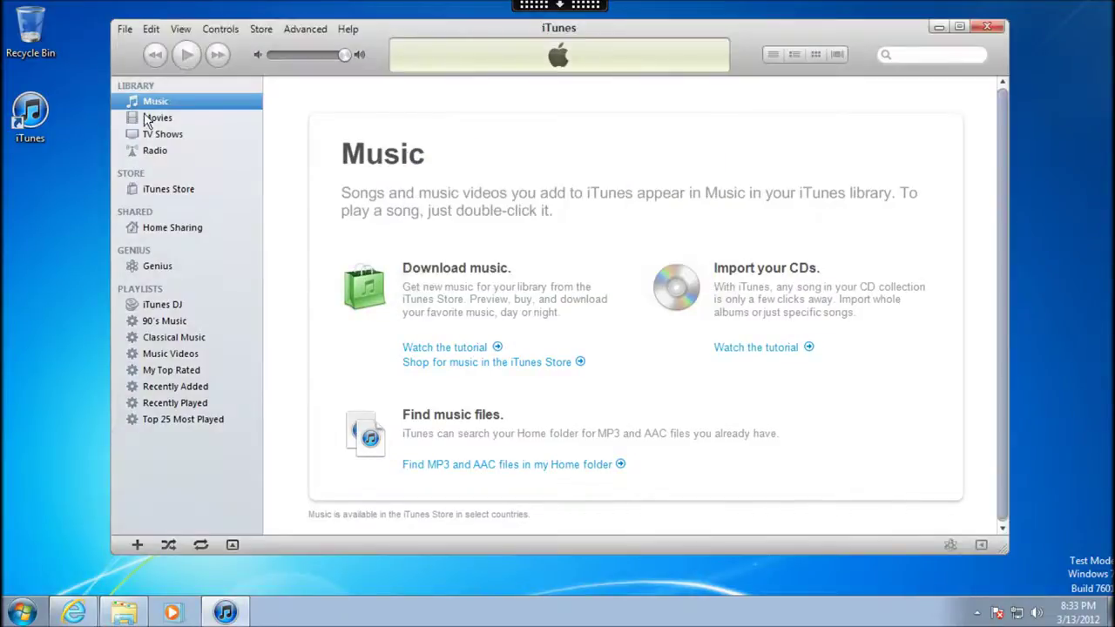
Step: Inspect the drives in Computer, including the P: personal vDisk, then minimise the session to the local desktop
click(22, 612)
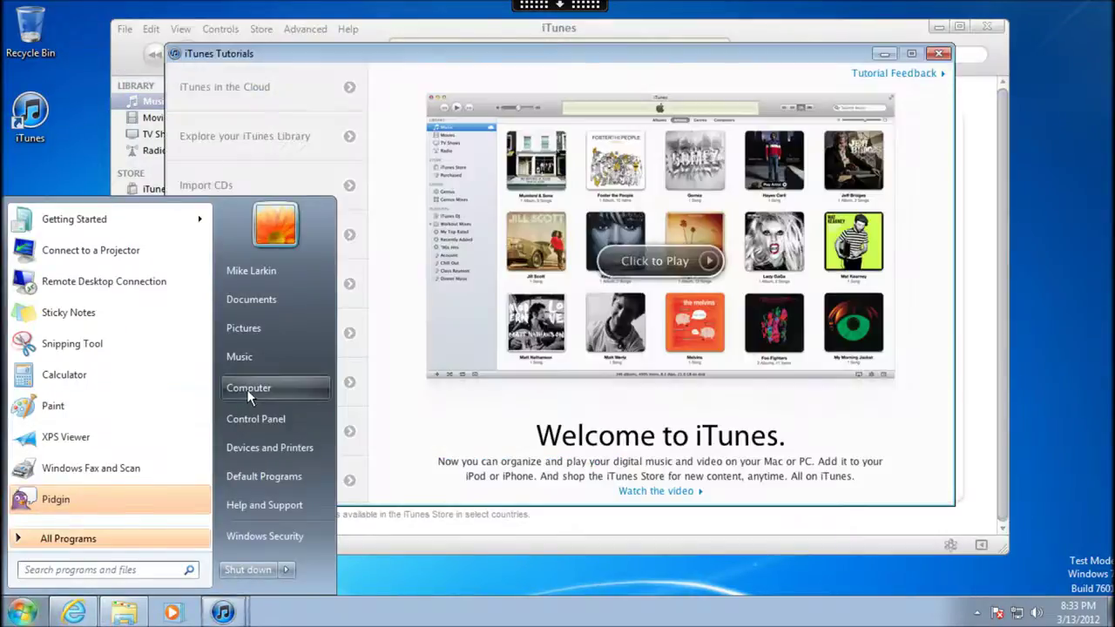
click(246, 390)
click(392, 206)
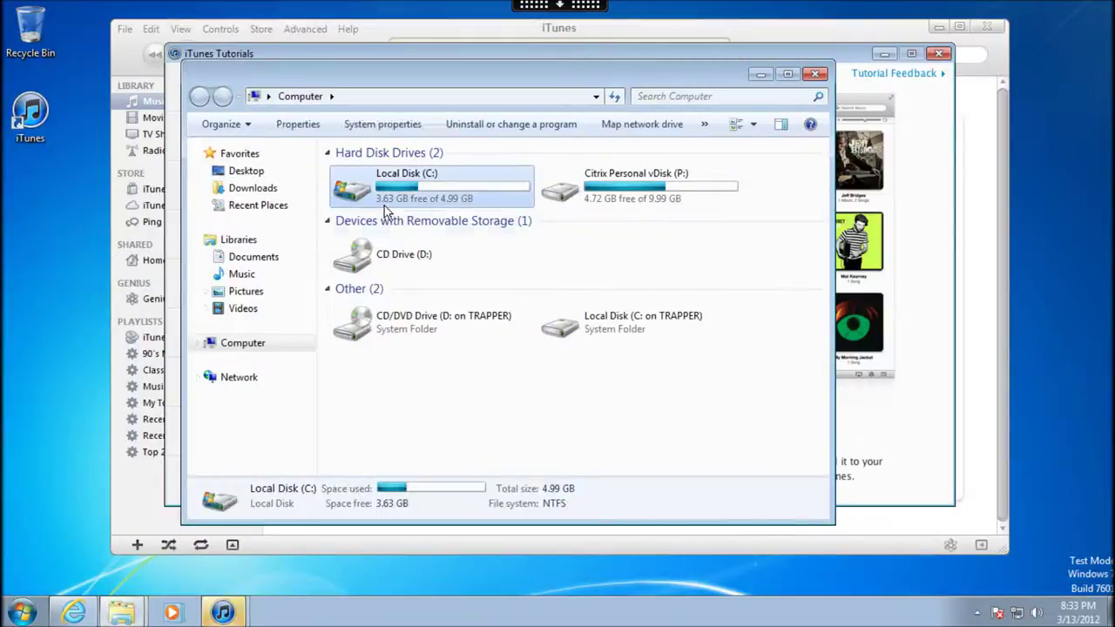
mouse_move(391, 199)
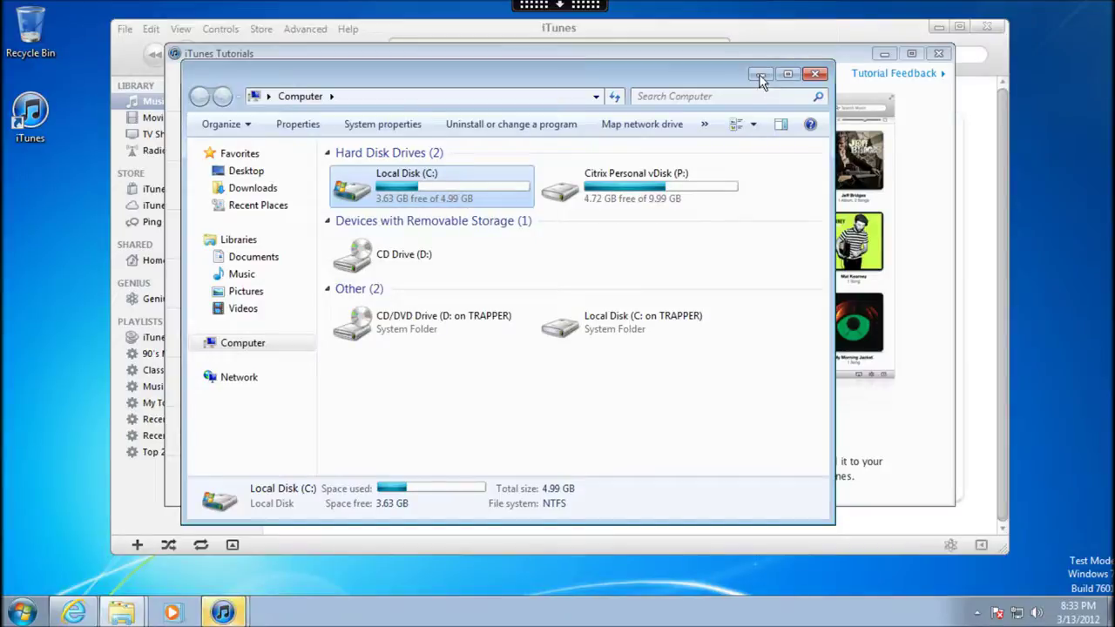
drag(711, 85, 958, 108)
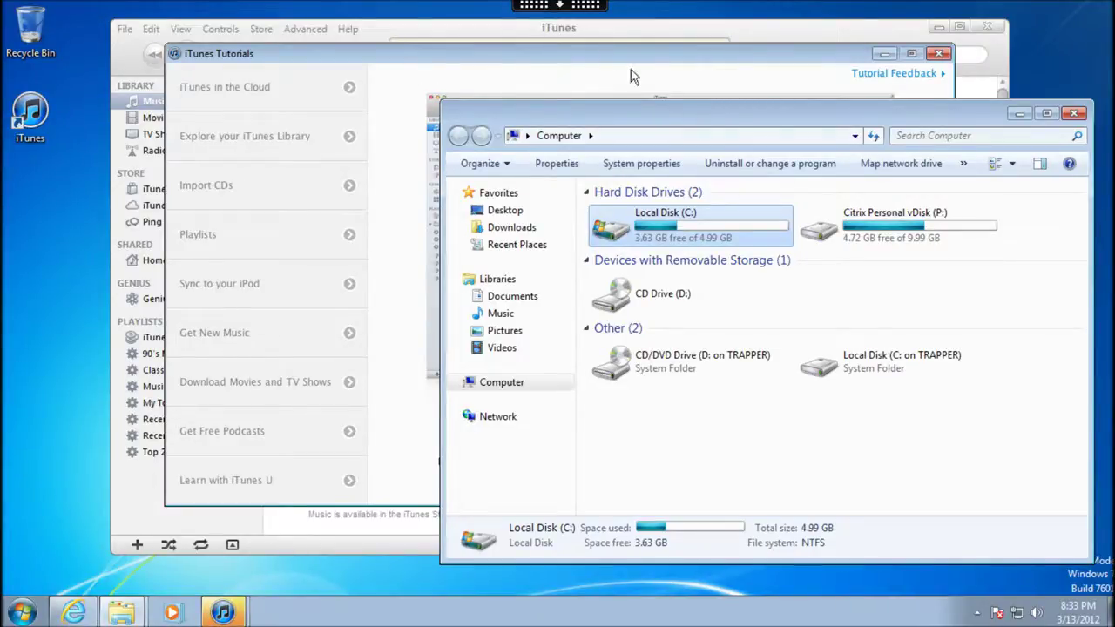
click(561, 9)
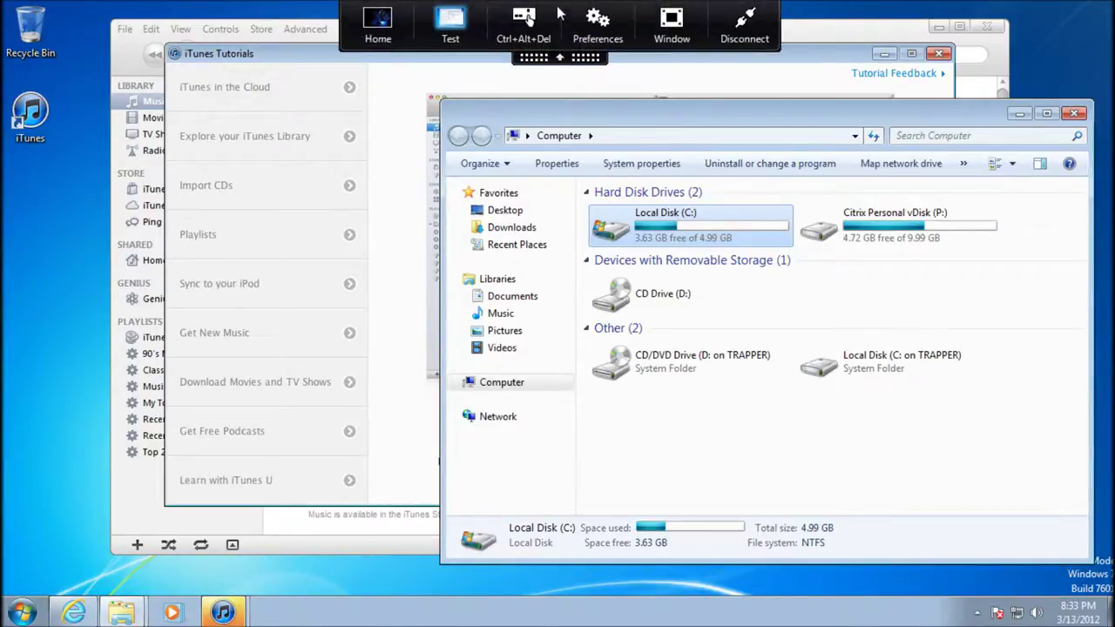
click(377, 26)
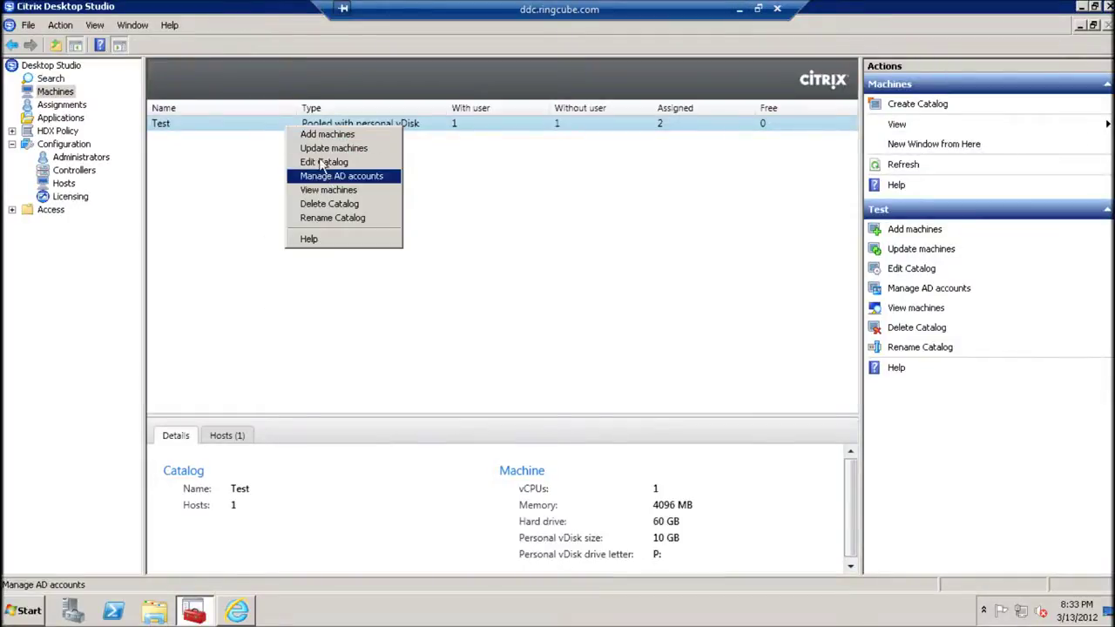
Step: List the Test catalog's machines, confirming FebTest001 and FebTest002 are both in use
click(329, 191)
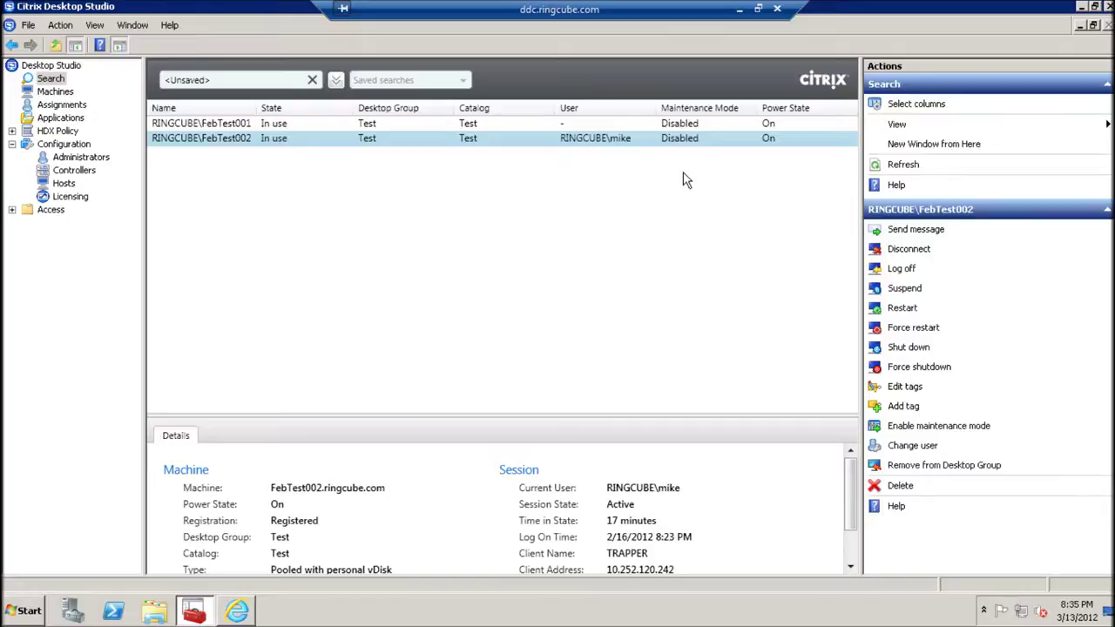
Step: Return to Desktop Director for FebTest002, showing personal vDisk apps 27% of 5 GB and profile 6% used
click(237, 610)
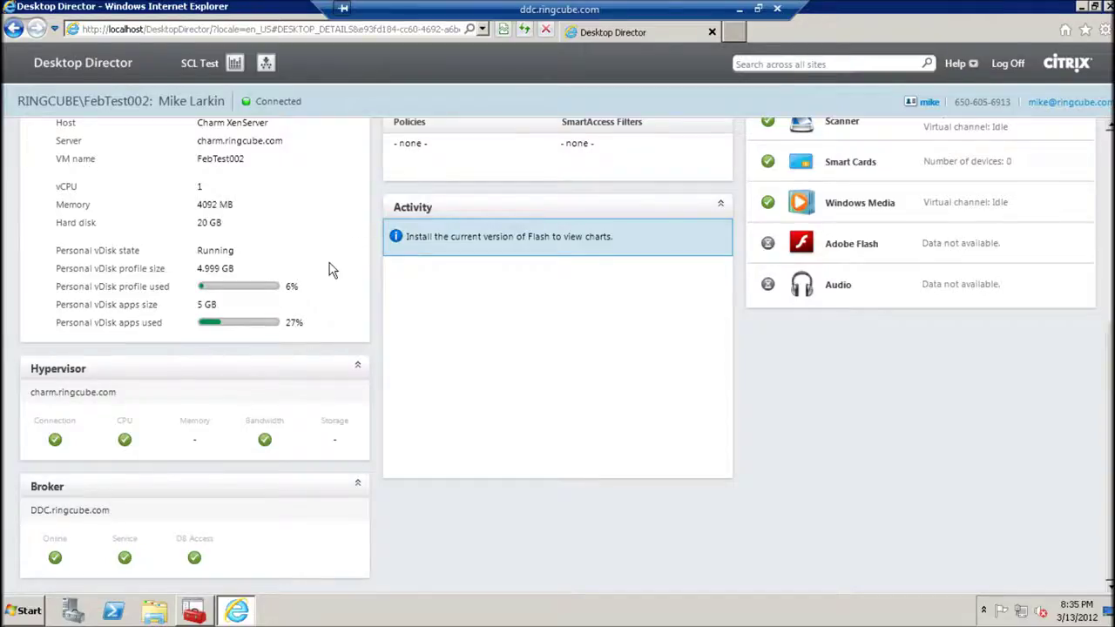
scroll(326, 269, up, 1)
scroll(326, 268, up, 3)
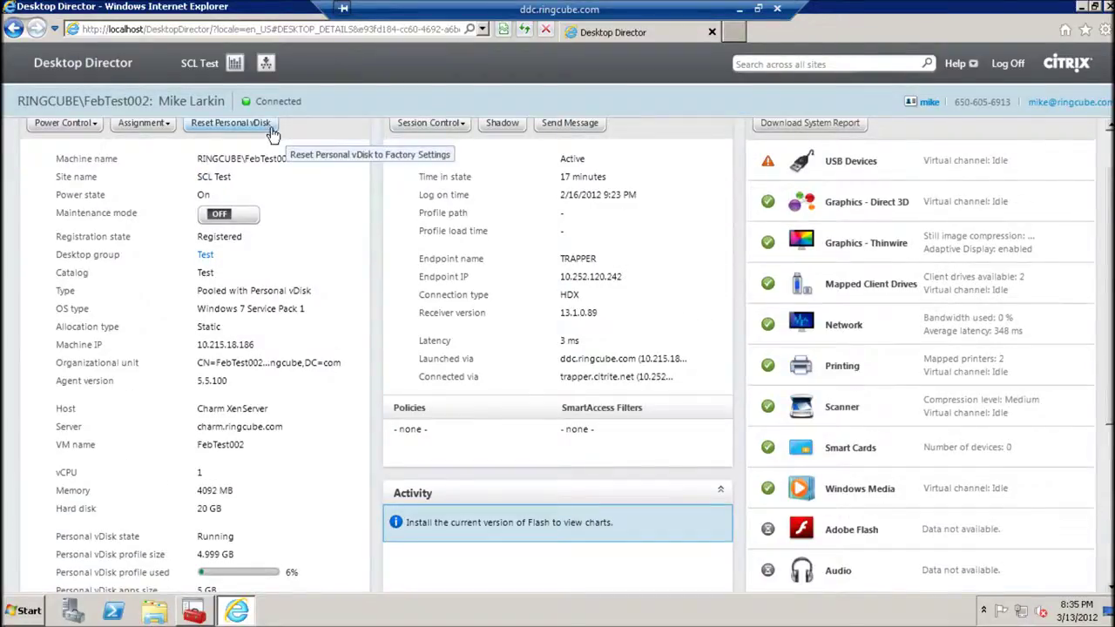
scroll(244, 269, down, 1)
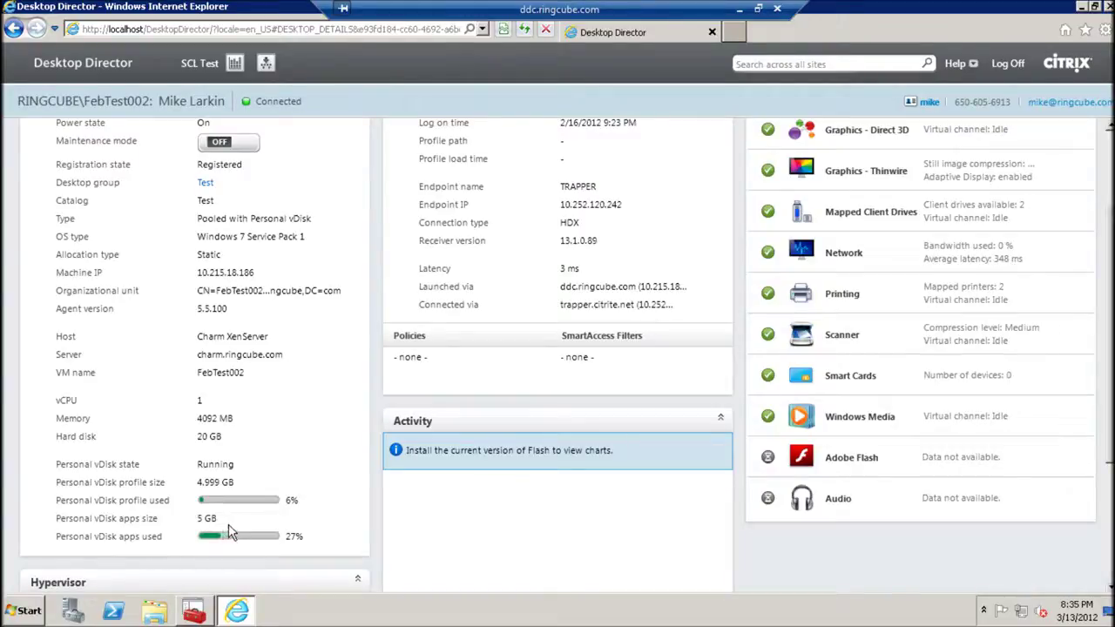
click(196, 611)
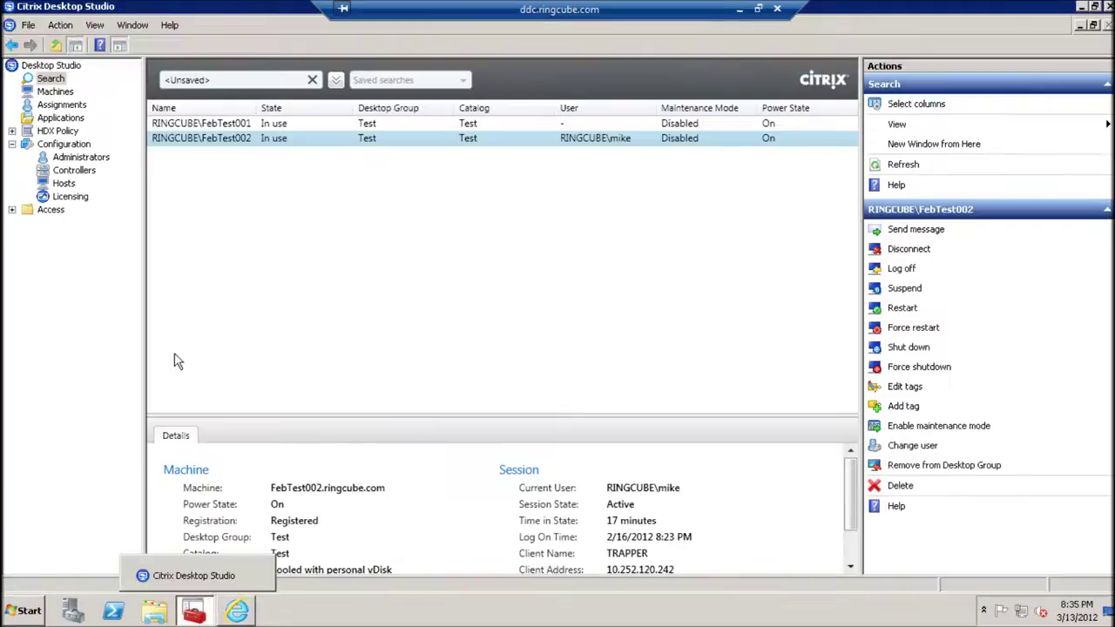